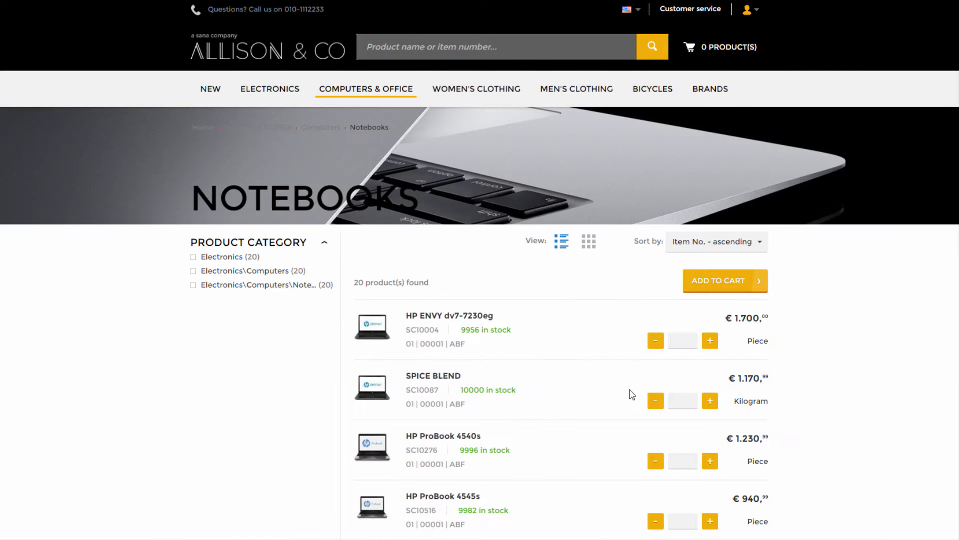
# Browse the Notebooks product list in the Allison & Co web store and pick the HP ProBook 4540s.
pyautogui.scroll(-2, 767, 457)
pyautogui.scroll(-9, 768, 460)
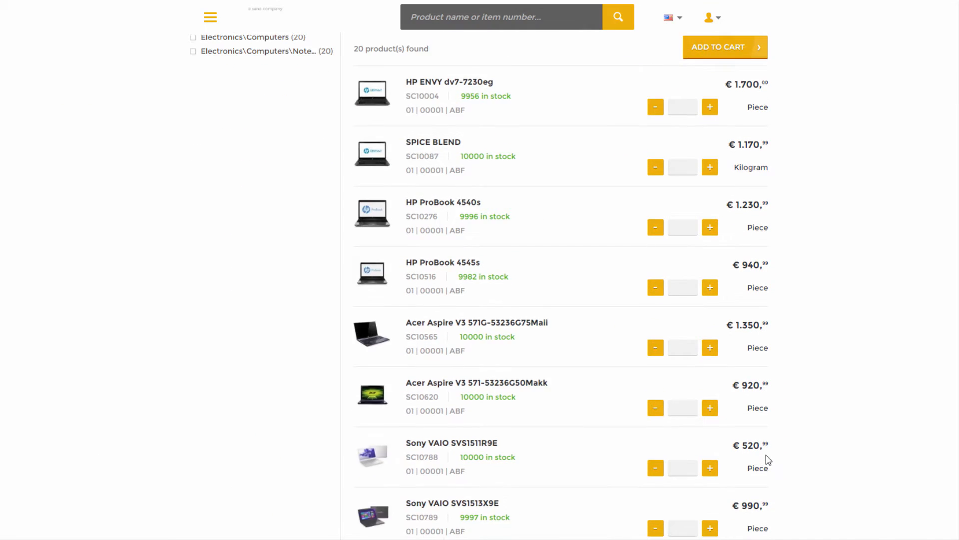
pyautogui.scroll(10, 769, 459)
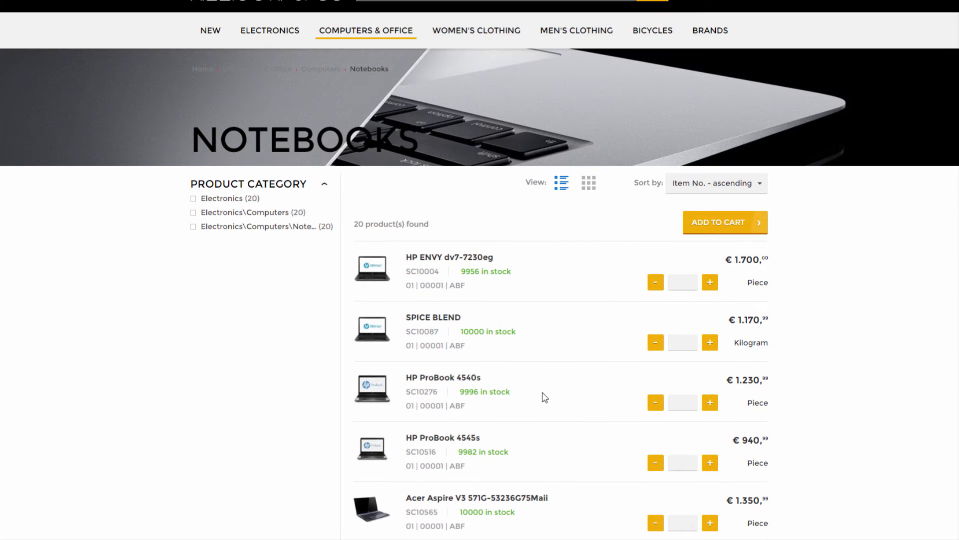
pyautogui.click(467, 381)
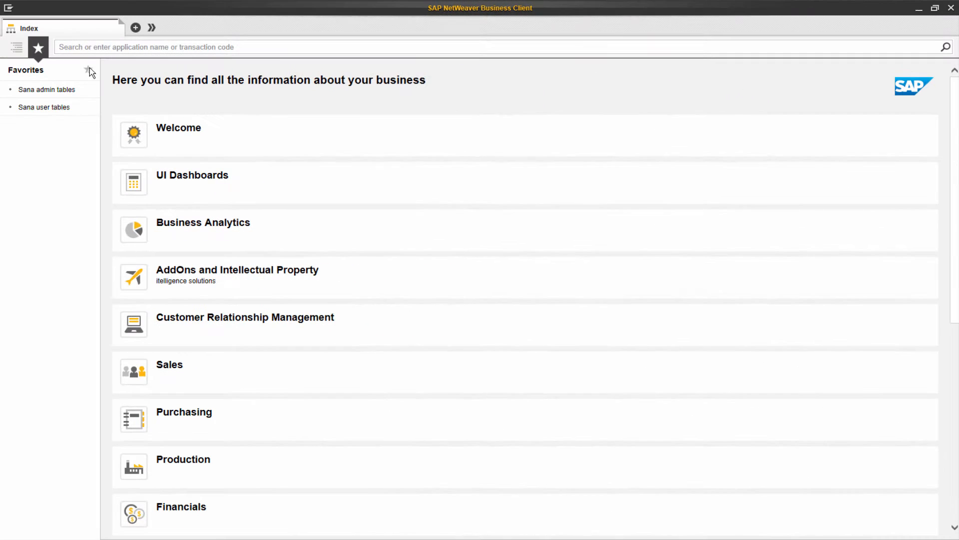
# In SAP NetWeaver Business Client, start the Change Sales Order transaction (VA02).
pyautogui.click(91, 51)
pyautogui.write('va02')
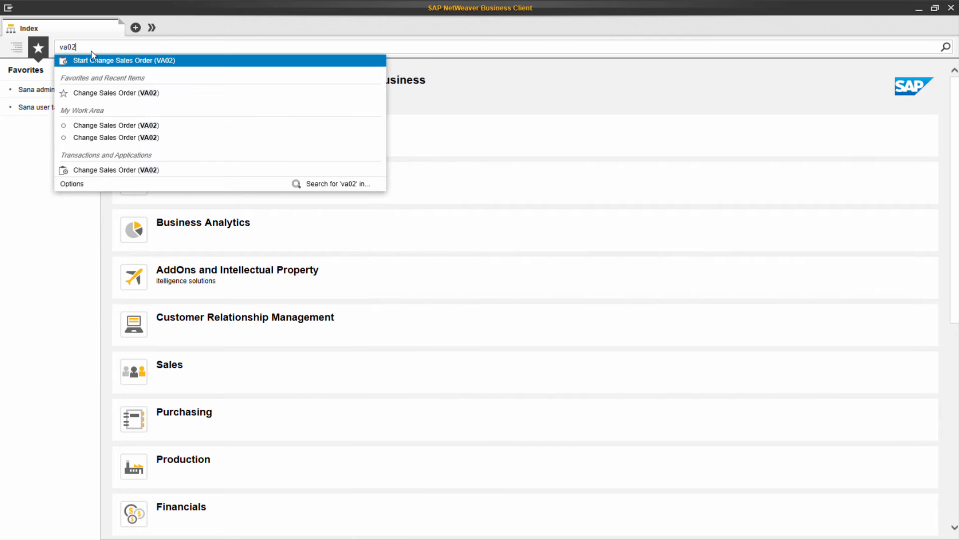
pyautogui.press('Return')
# Enter the sales order number and open that standard order for changing.
pyautogui.click(224, 129)
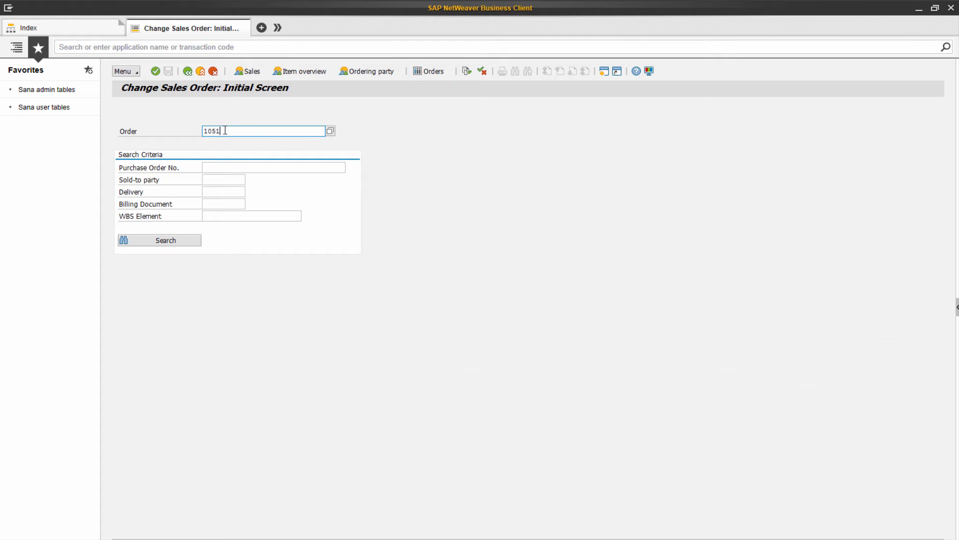
pyautogui.press('BackSpace')
pyautogui.press('BackSpace')
pyautogui.write('49')
pyautogui.press('Return')
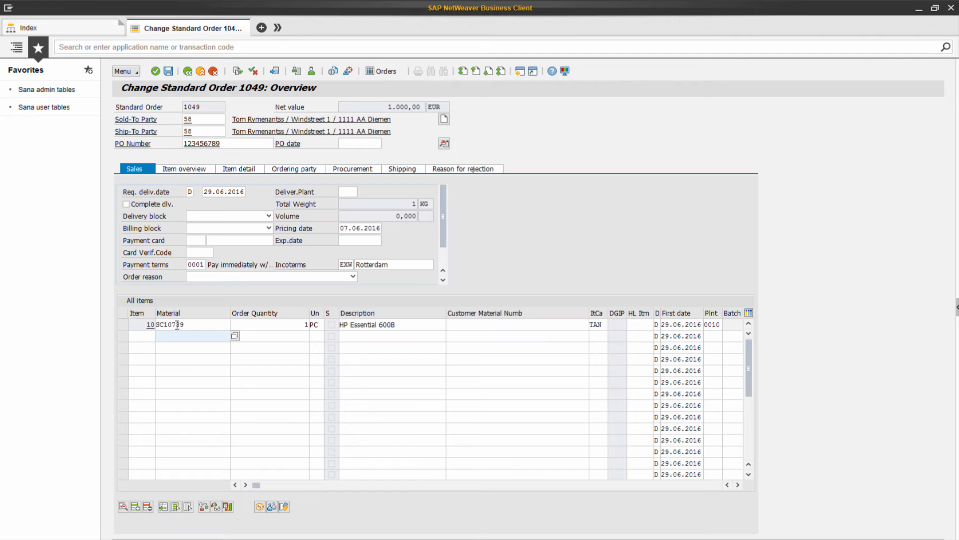
# Open the item data of material SC10739 and show its pricing conditions.
pyautogui.click(188, 324)
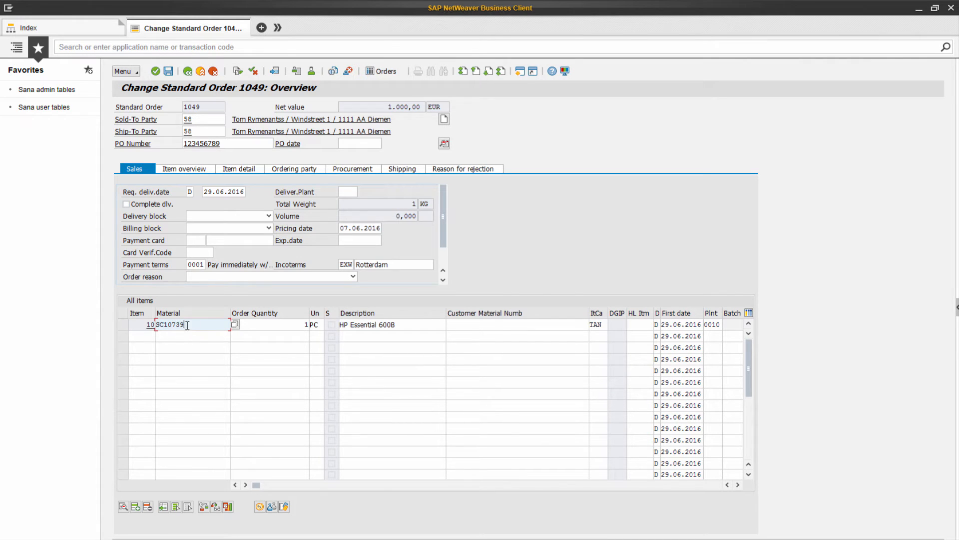
pyautogui.doubleClick(173, 325)
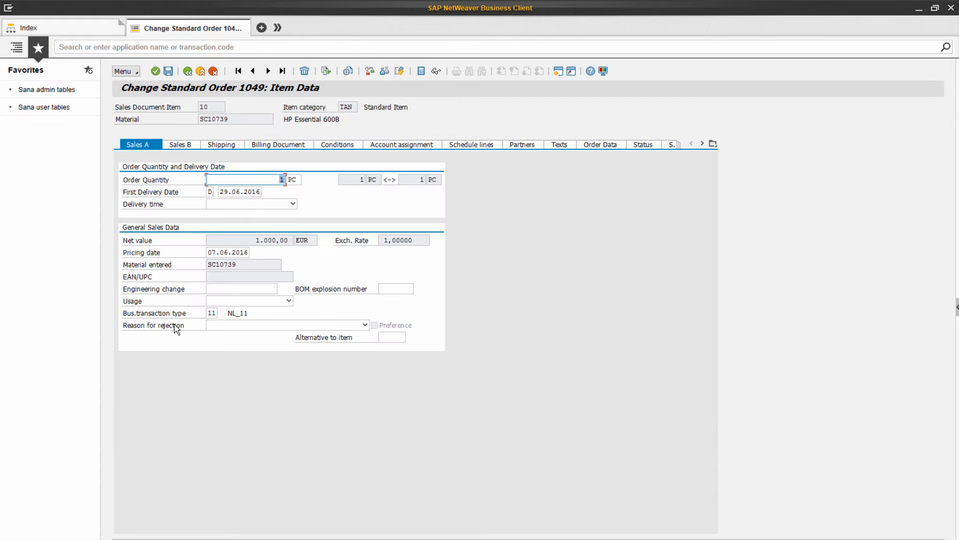
pyautogui.click(352, 145)
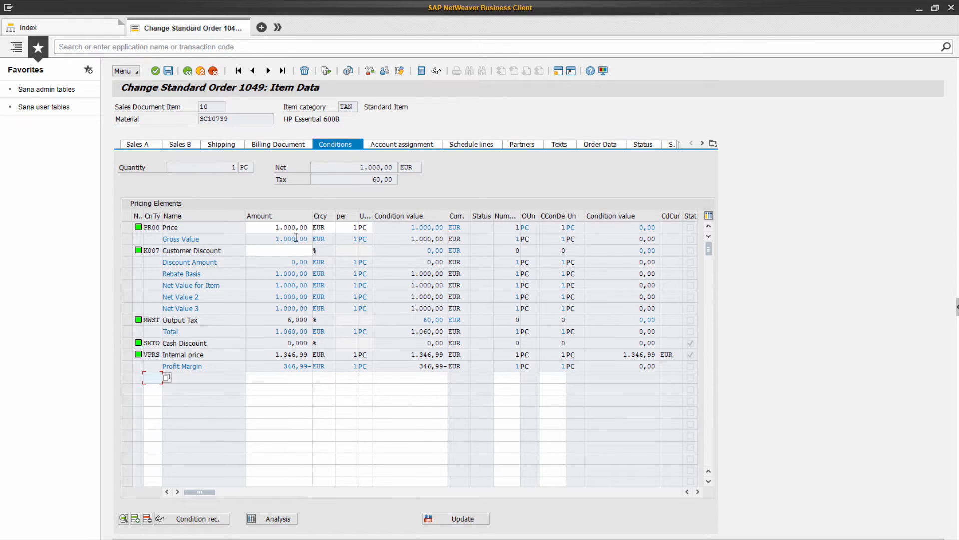
# Examine the item's Gross Value, Profit Margin, Customer Discount, Output Tax and Cash Discount pricing elements.
pyautogui.click(214, 240)
pyautogui.click(214, 365)
pyautogui.click(159, 252)
pyautogui.click(155, 322)
pyautogui.click(154, 344)
# Open the pricing analysis for the item and inspect condition type PR00 with its accesses 010 and 040 under procedure RVAA01.
pyautogui.click(275, 520)
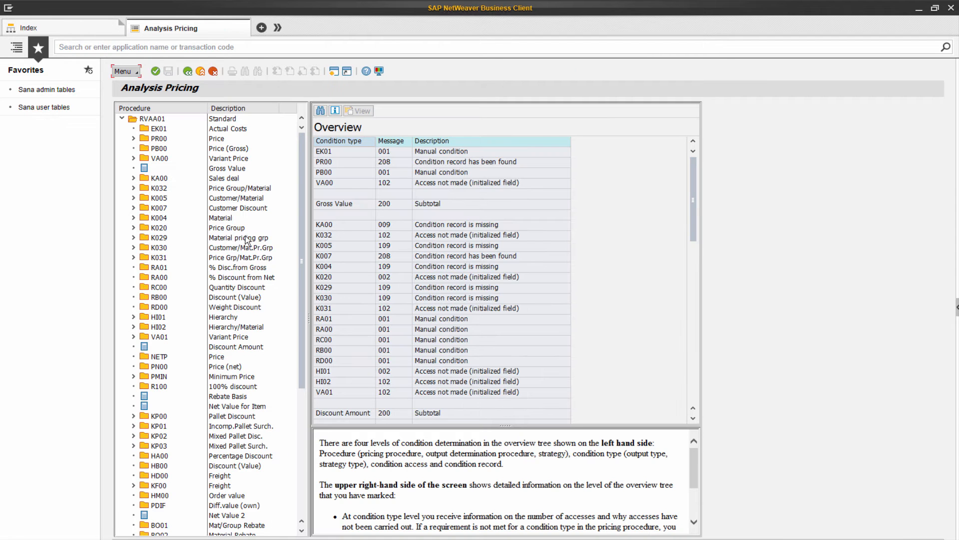
pyautogui.click(156, 121)
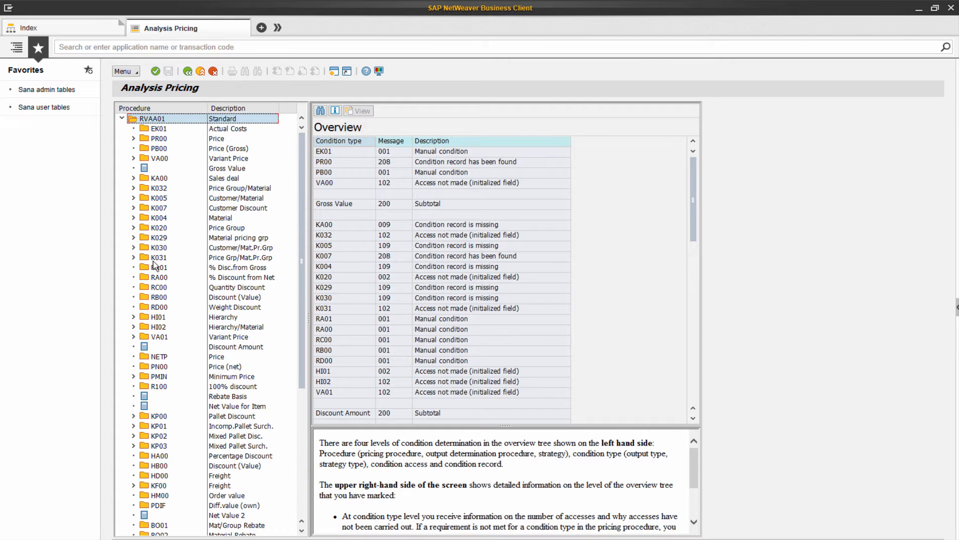
pyautogui.click(134, 139)
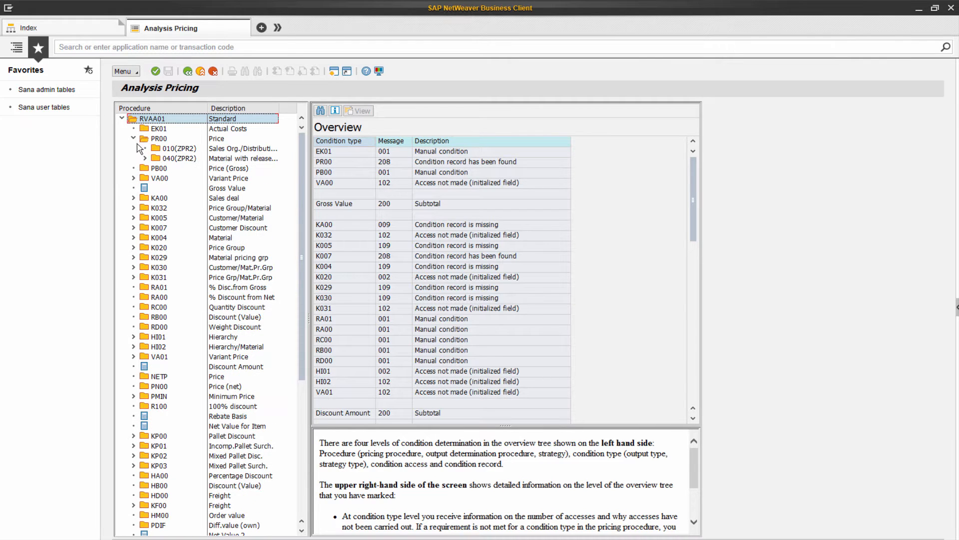
pyautogui.click(169, 150)
pyautogui.click(161, 140)
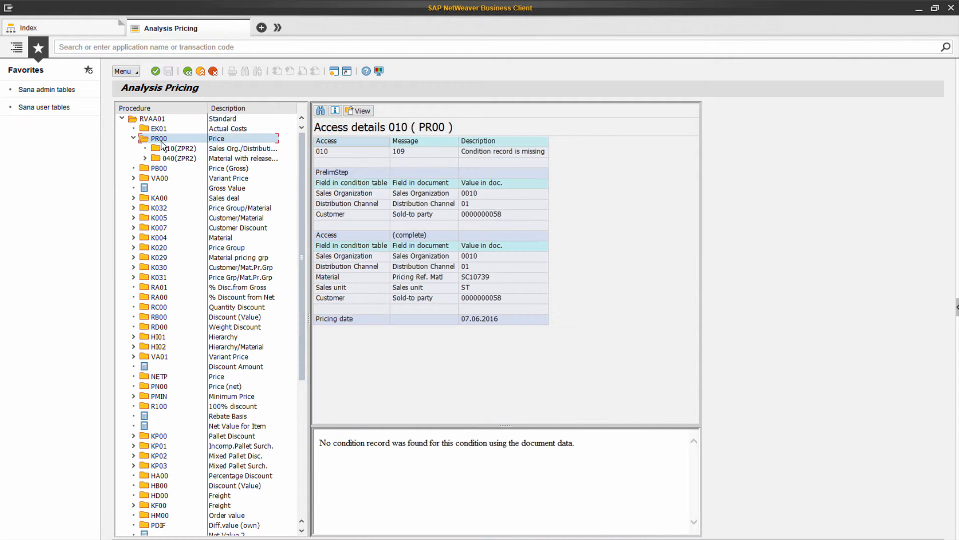
pyautogui.click(145, 158)
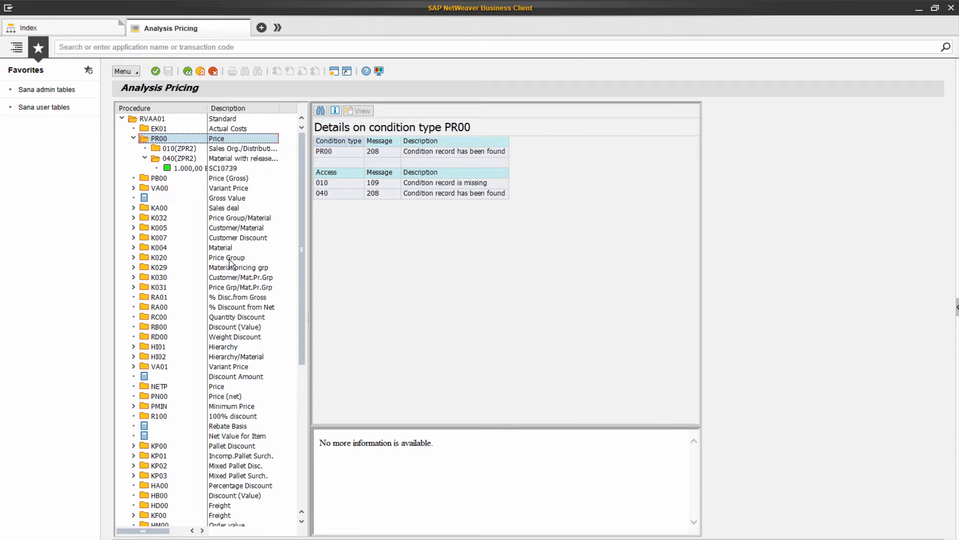
# Inspect the determination details of condition types K004, K030 and KA00, and return to the RVAA01 procedure overview.
pyautogui.click(240, 397)
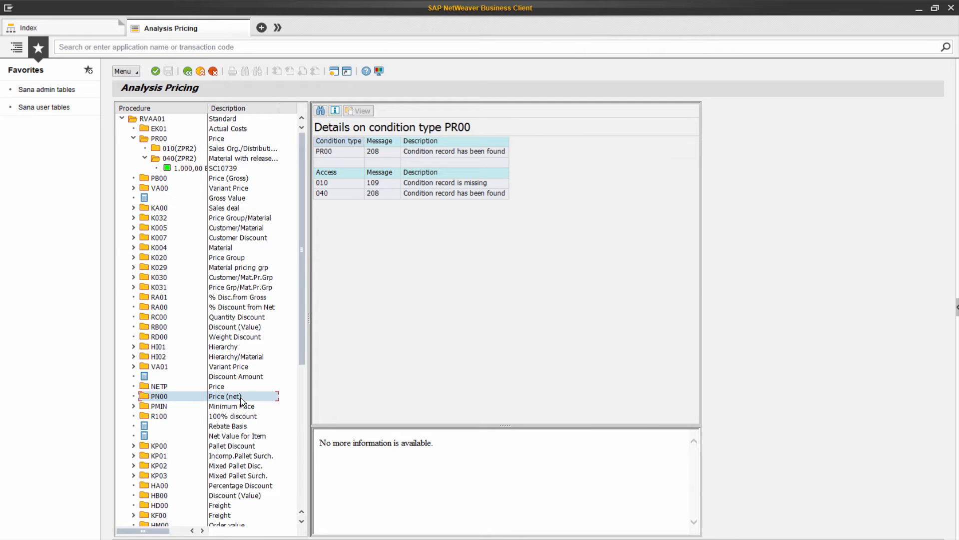
pyautogui.doubleClick(234, 248)
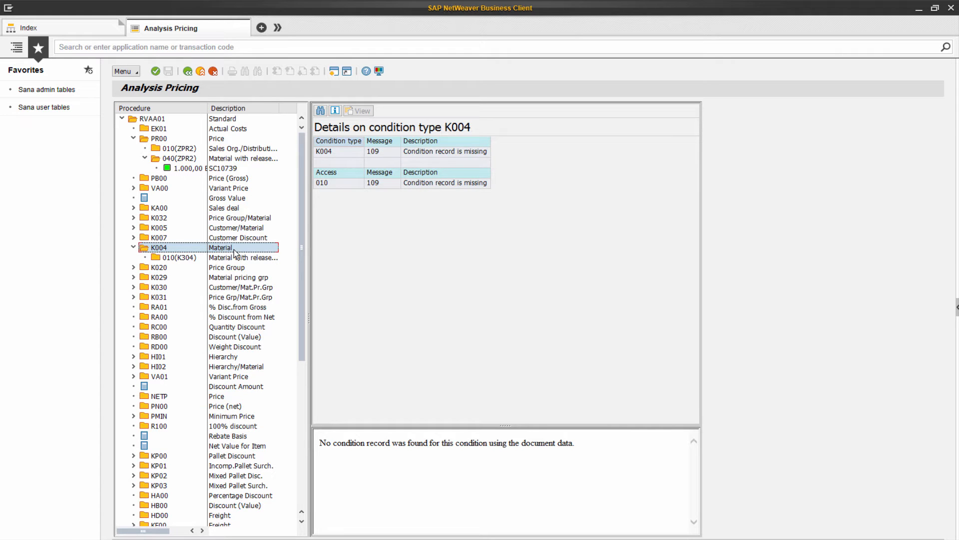
pyautogui.doubleClick(242, 288)
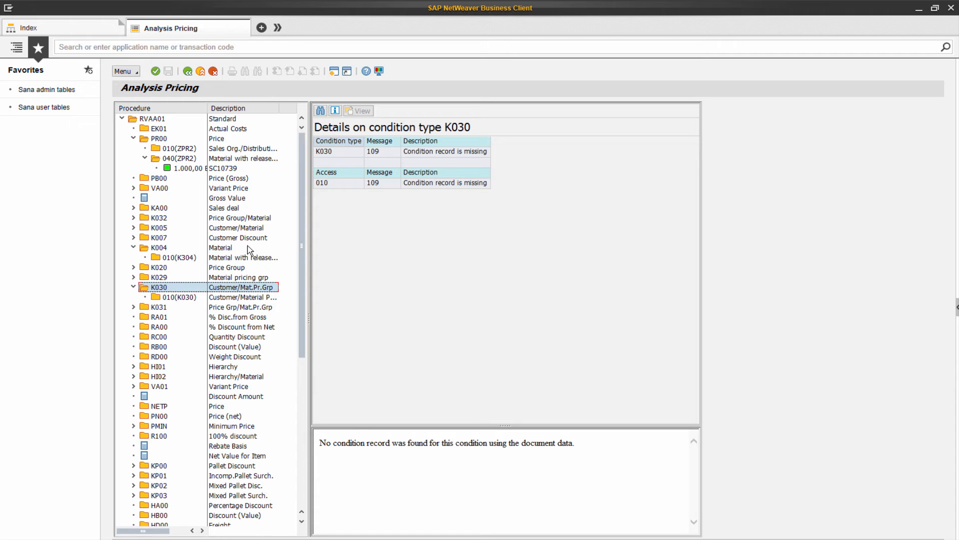
pyautogui.doubleClick(241, 209)
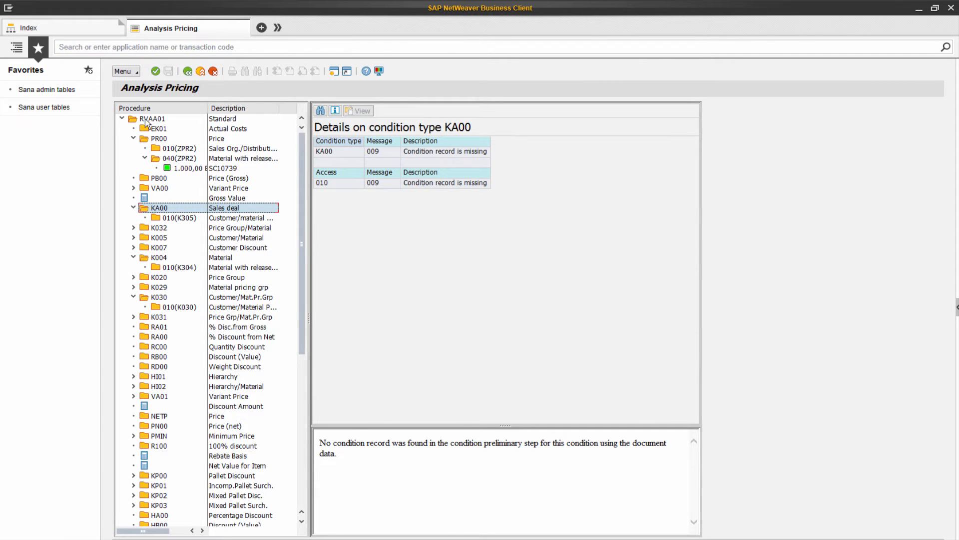
pyautogui.click(155, 120)
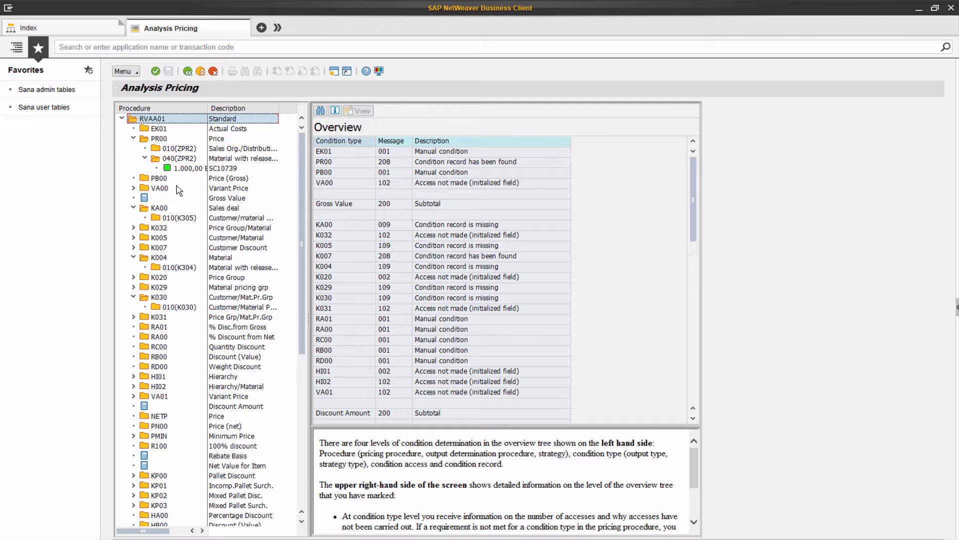
# Start the Customizing transaction (SPRO) and open the SAP Reference IMG.
pyautogui.click(118, 50)
pyautogui.write('spro')
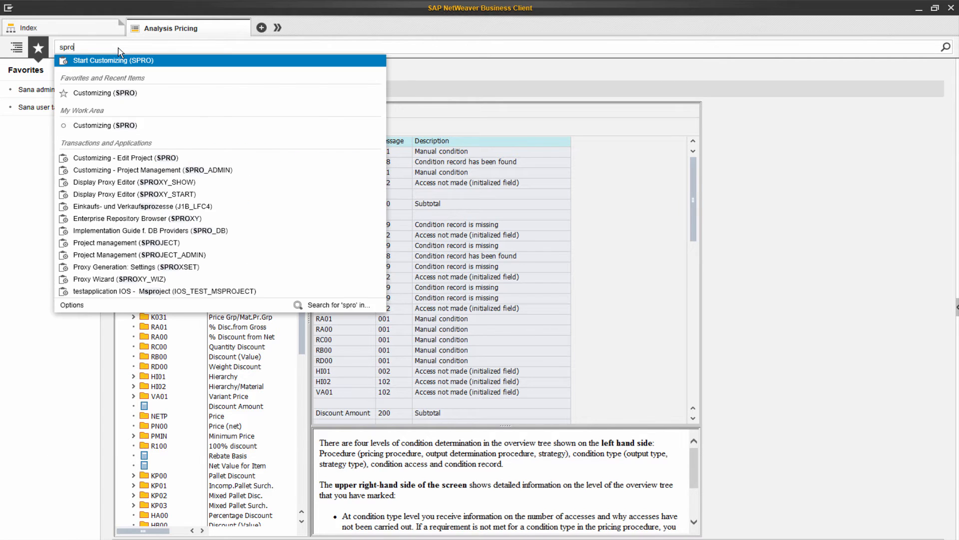
pyautogui.press('Return')
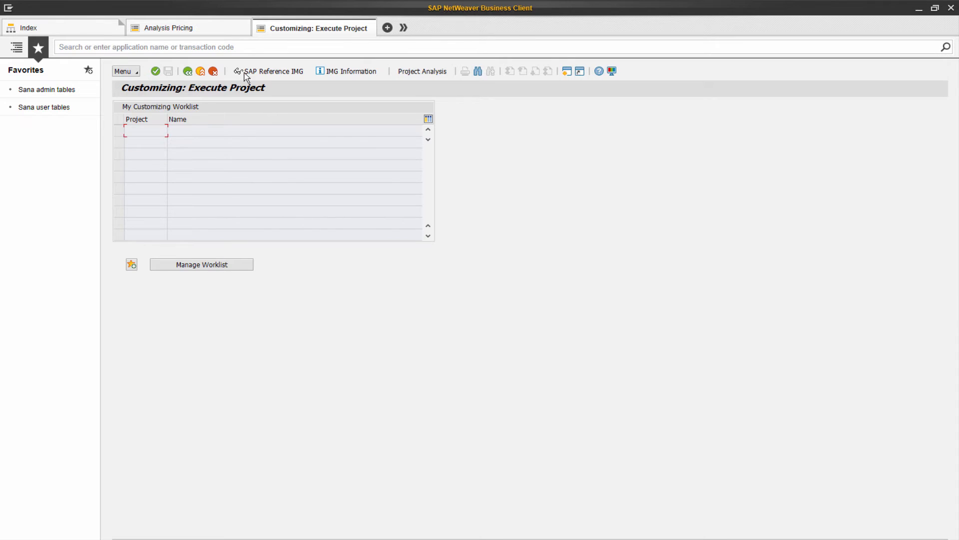
pyautogui.click(244, 73)
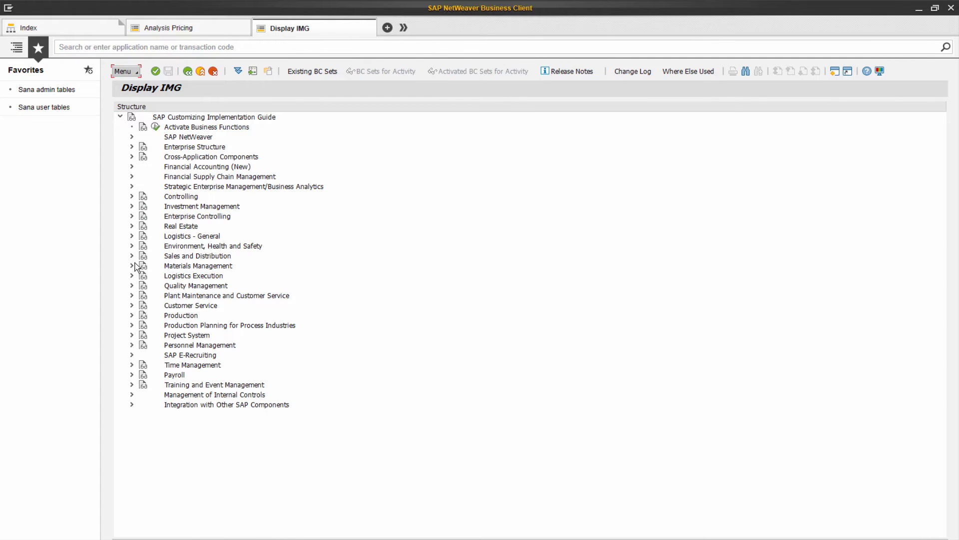
# Under Sales and Distribution > Basic Functions > Pricing > Pricing Control, open the Maintain Condition Types activity of Define Condition Types.
pyautogui.click(133, 259)
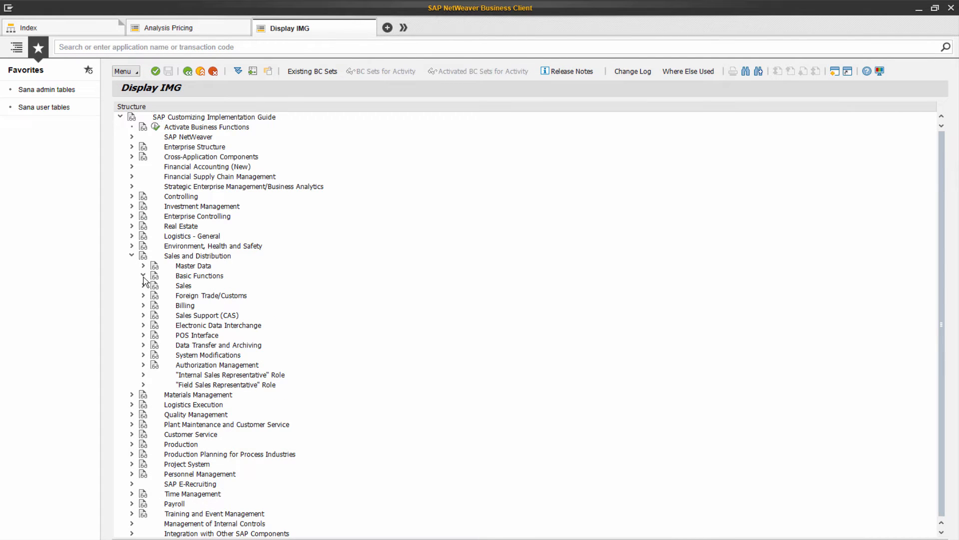
pyautogui.click(143, 276)
pyautogui.click(155, 286)
pyautogui.click(166, 296)
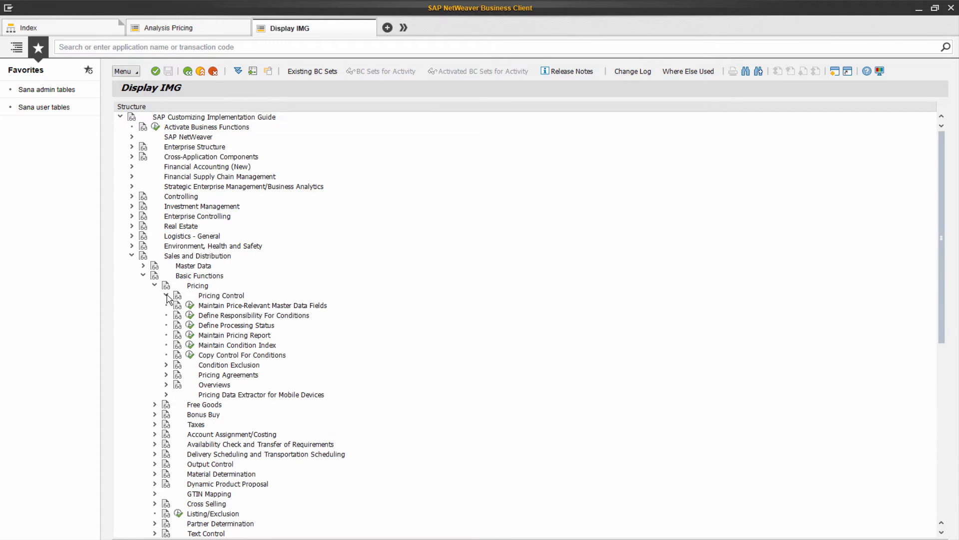
pyautogui.click(262, 316)
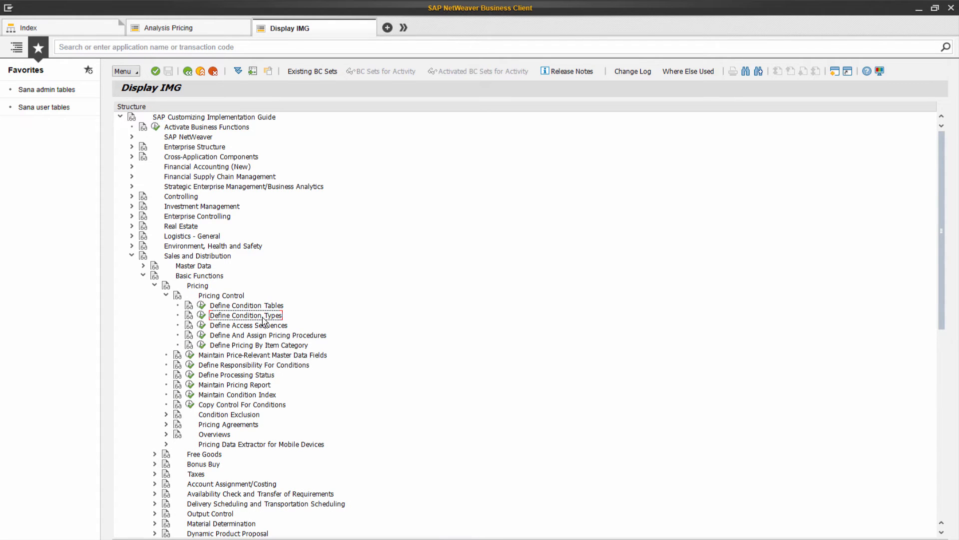
pyautogui.click(201, 316)
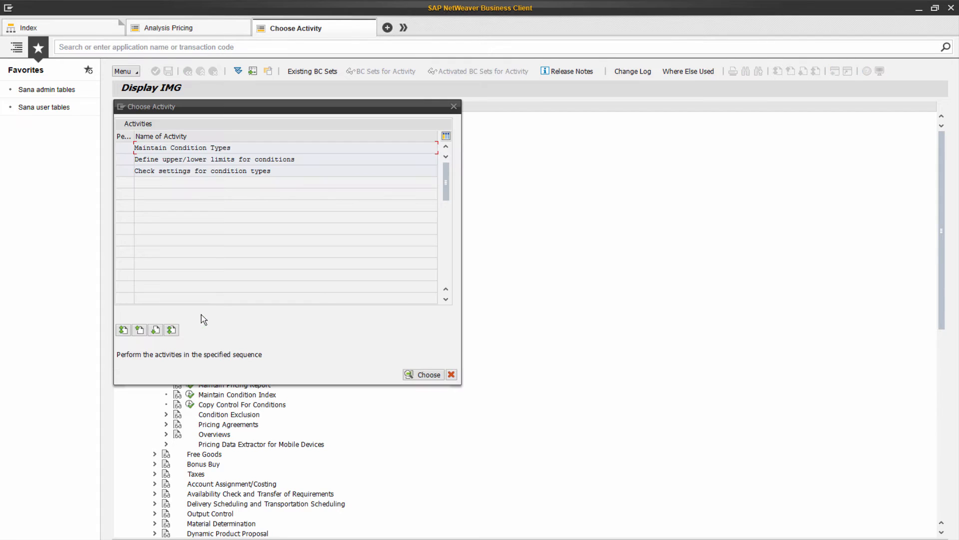
pyautogui.doubleClick(205, 147)
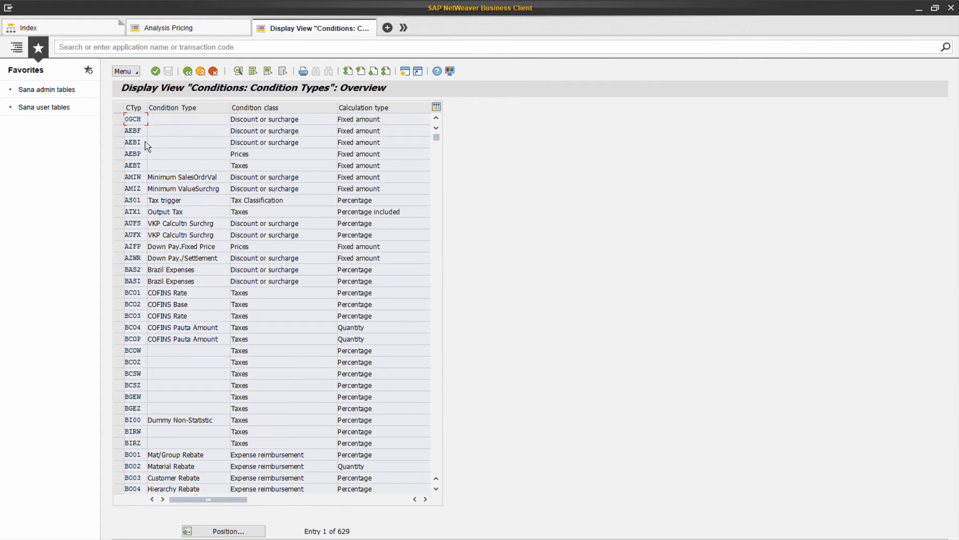
# Locate condition type PR00 in the condition types overview and open its details.
pyautogui.scroll(-7, 139, 270)
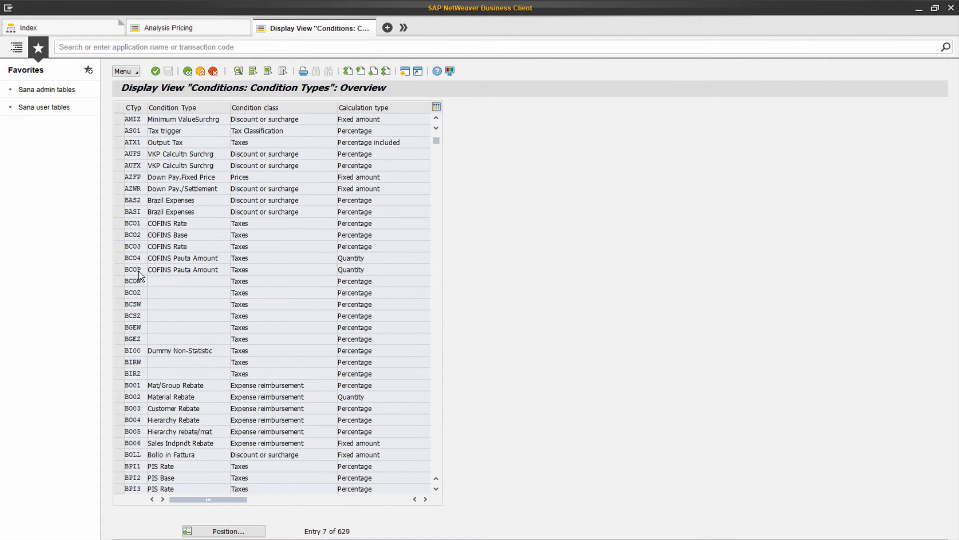
pyautogui.scroll(-1, 139, 271)
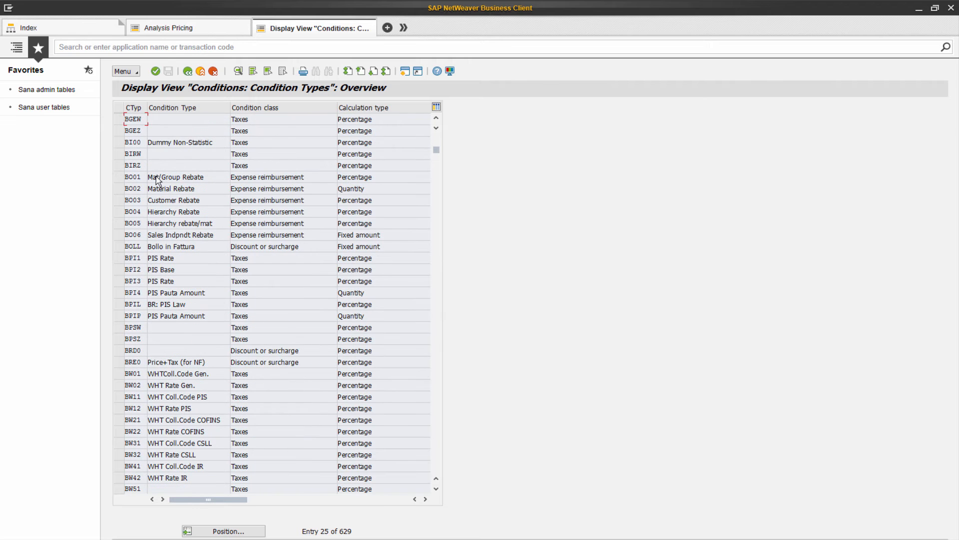
pyautogui.click(163, 31)
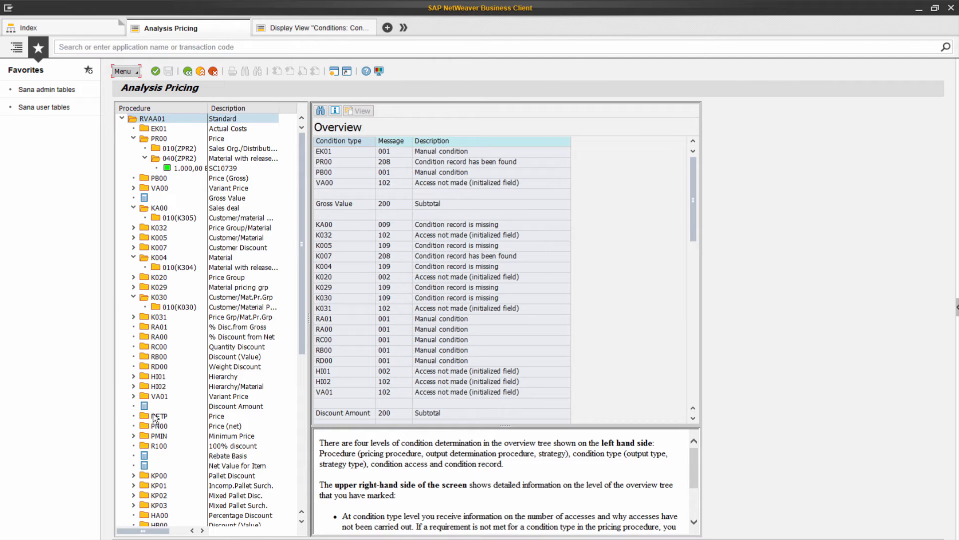
pyautogui.click(292, 31)
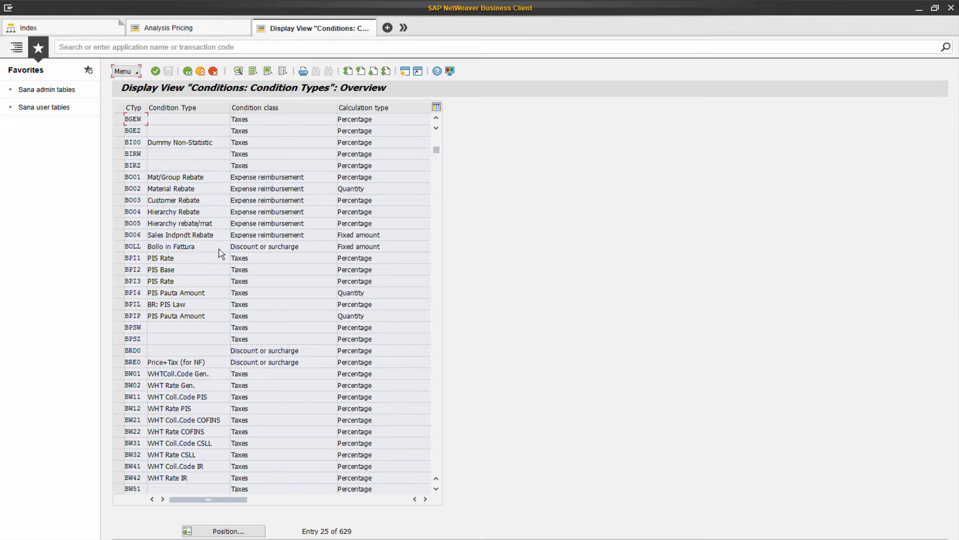
pyautogui.write('PR00')
pyautogui.press('Return')
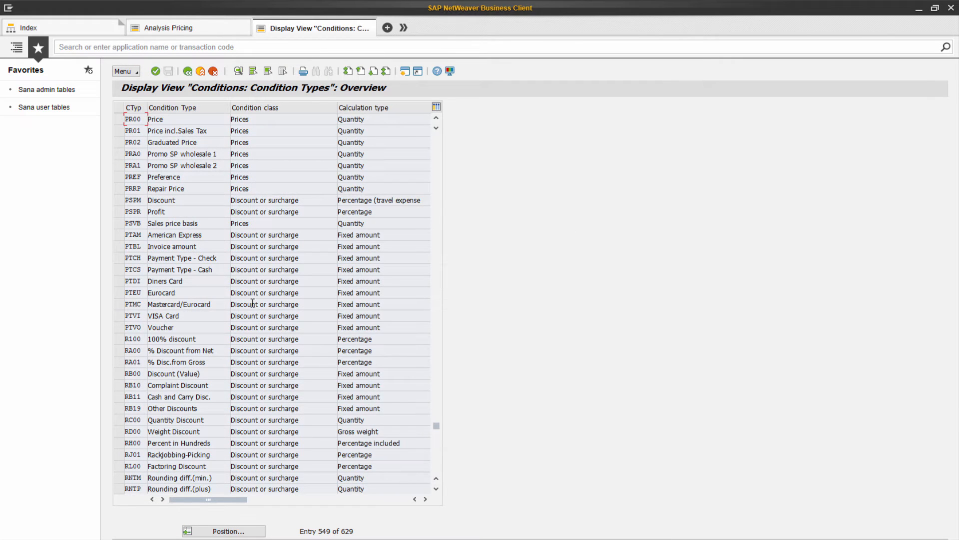
pyautogui.doubleClick(164, 118)
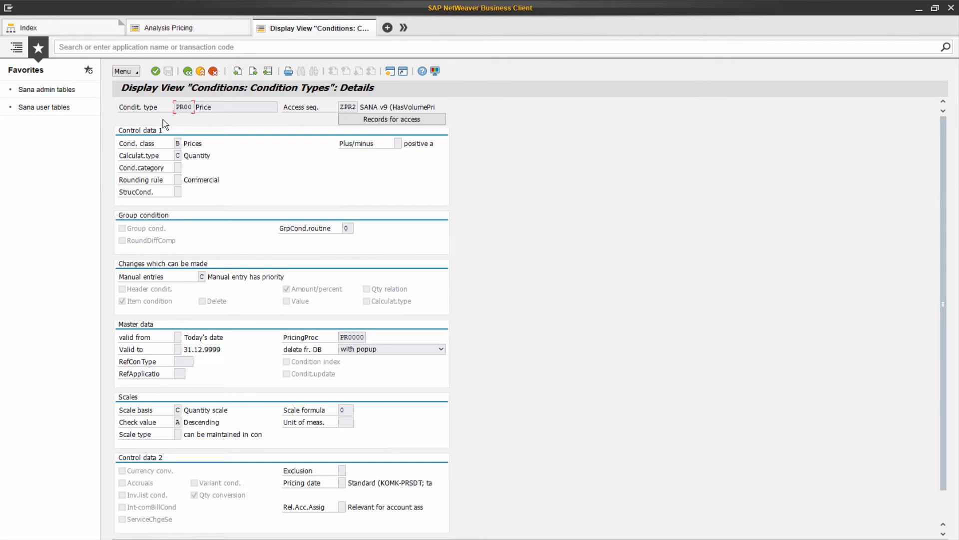
# List the possible condition classes for PR00 and highlight class B, Prices.
pyautogui.click(181, 143)
pyautogui.click(187, 144)
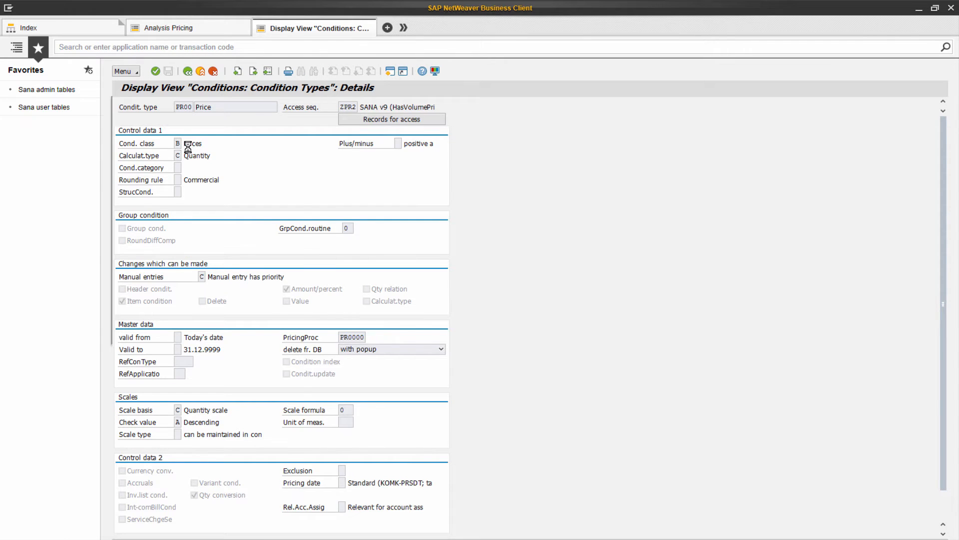
pyautogui.click(180, 152)
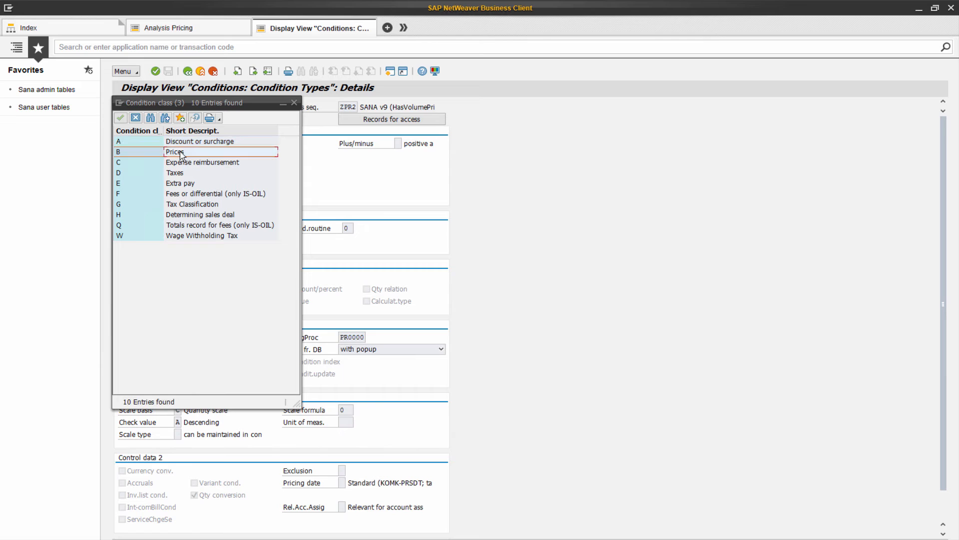
# Highlight the Taxes, Extra pay and Prices entries in the condition class list, and close the list.
pyautogui.click(175, 174)
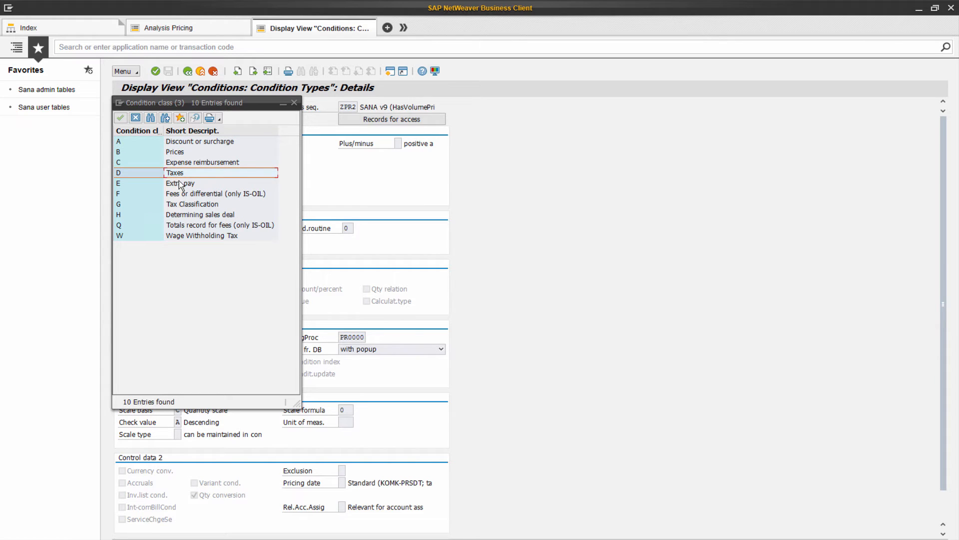
pyautogui.click(188, 184)
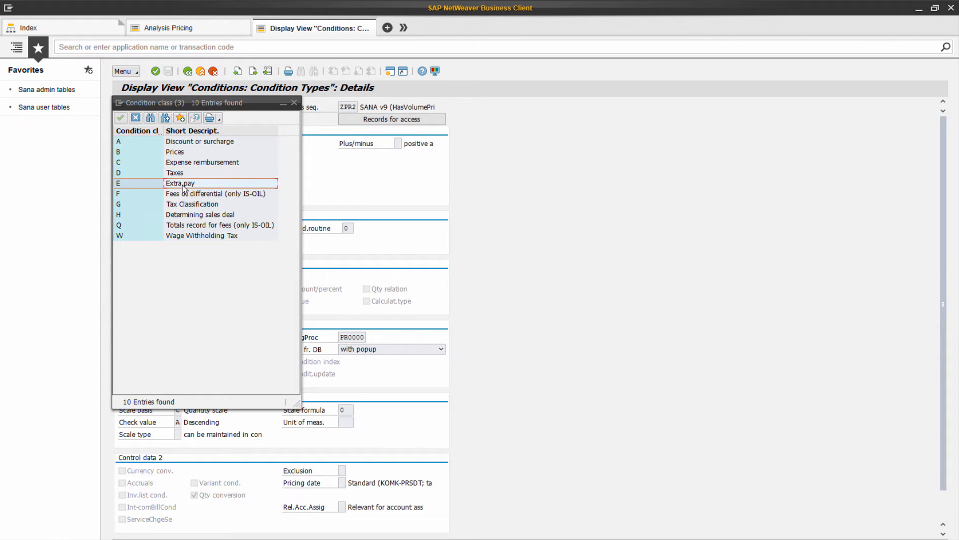
pyautogui.click(186, 153)
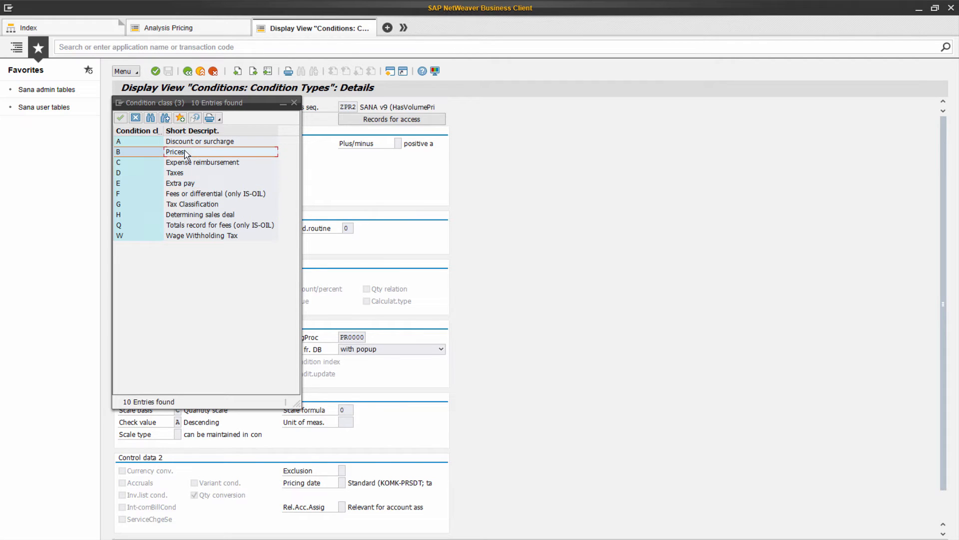
pyautogui.click(295, 104)
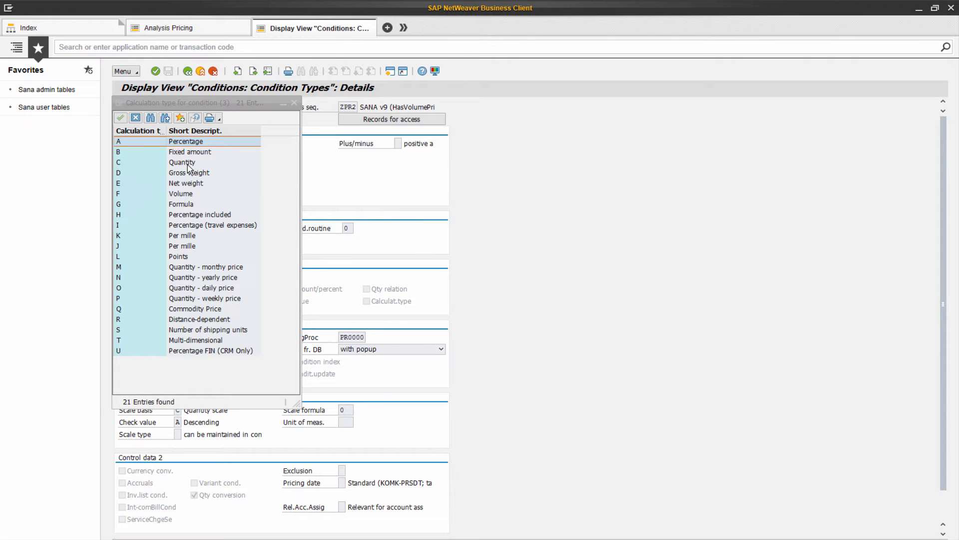
# Review the possible calculation types for PR00, including Quantity, Fixed amount, Gross weight and Net weight, and close the list.
pyautogui.click(189, 162)
pyautogui.click(194, 152)
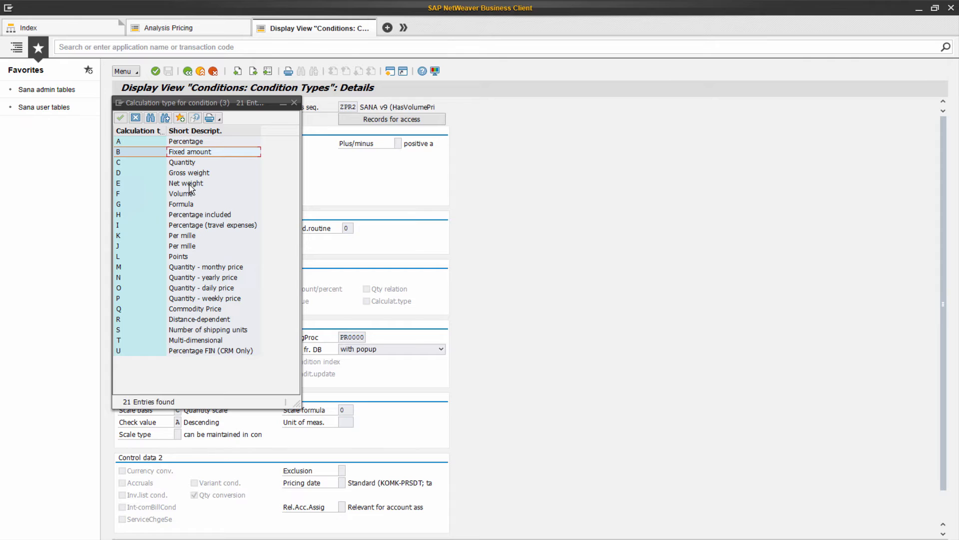
pyautogui.click(190, 175)
pyautogui.click(191, 184)
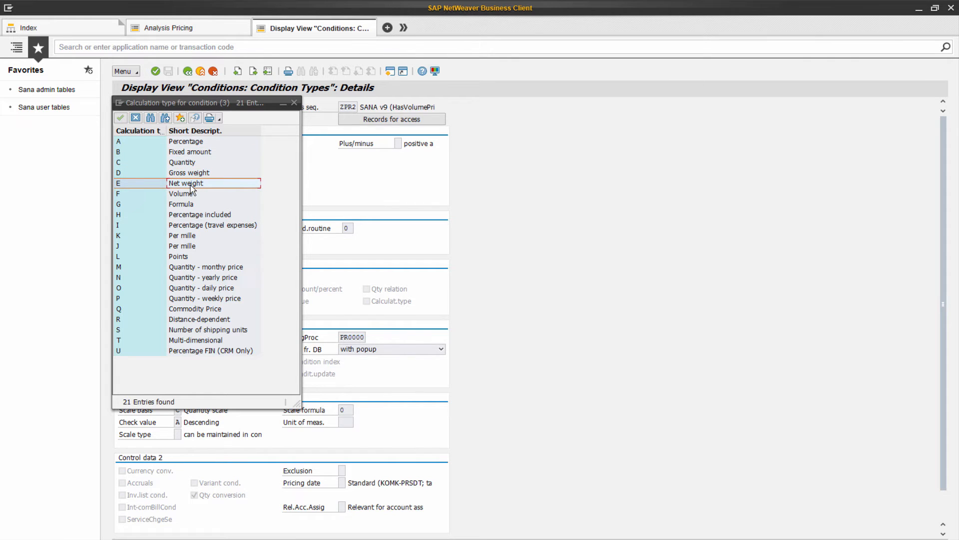
pyautogui.click(294, 103)
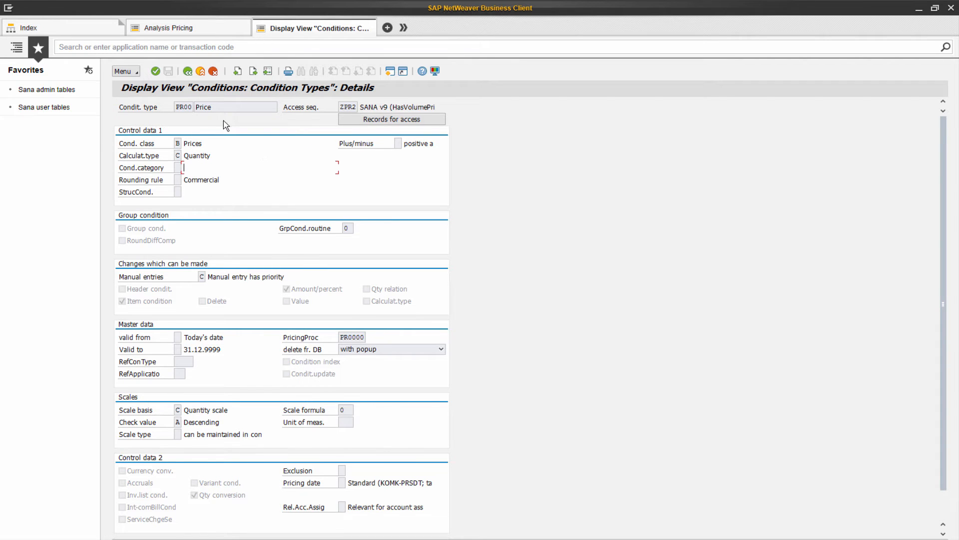
# Return from the PR00 details to the IMG structure and check which pricing procedure the order's pricing analysis uses.
pyautogui.click(188, 71)
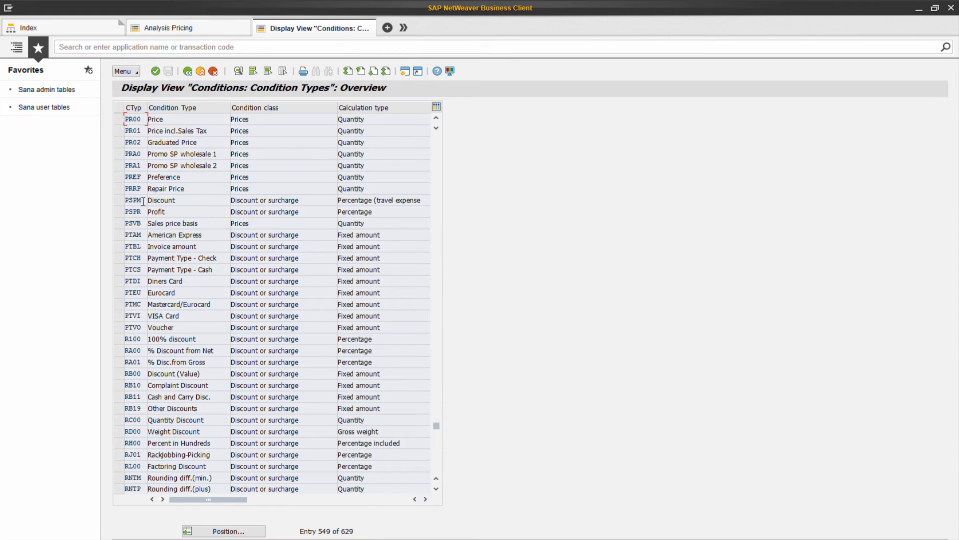
pyautogui.click(188, 71)
pyautogui.click(454, 105)
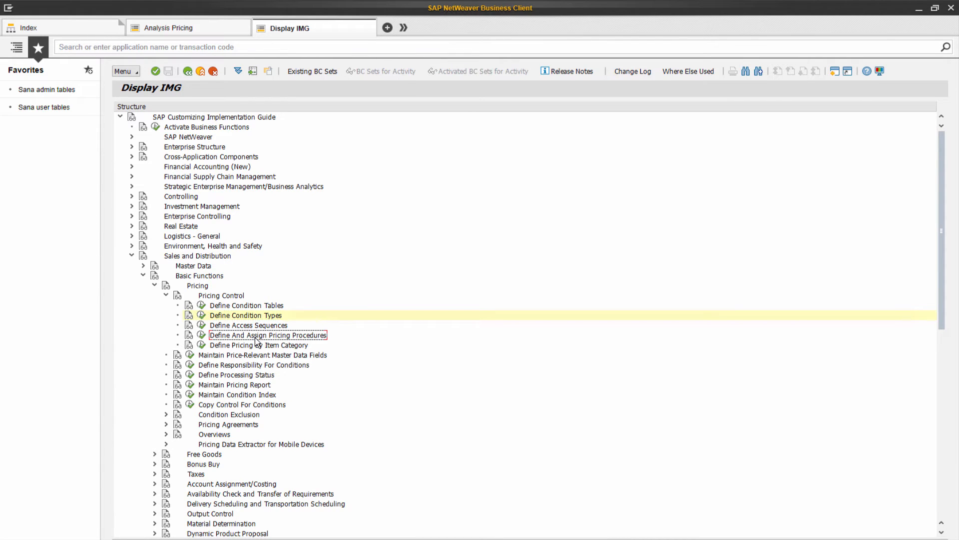
pyautogui.click(179, 30)
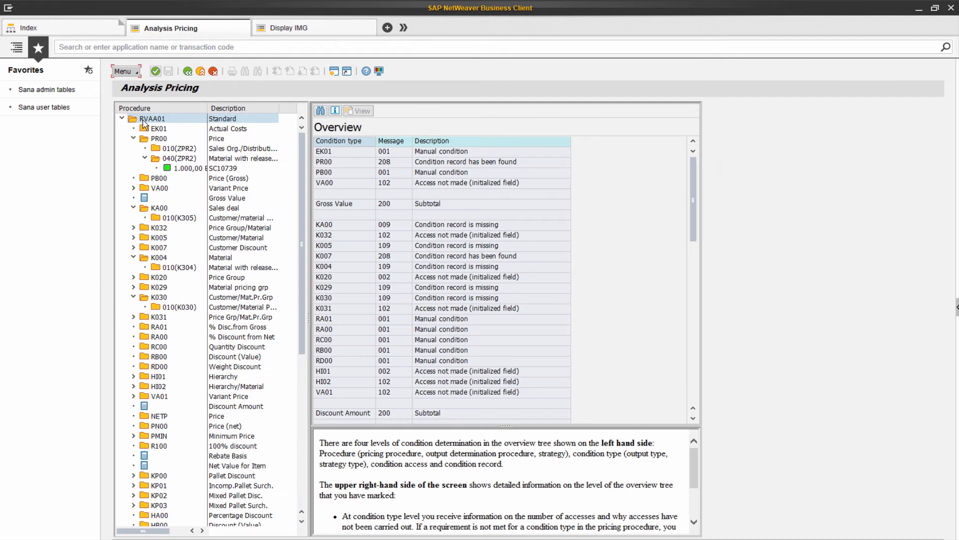
pyautogui.click(297, 31)
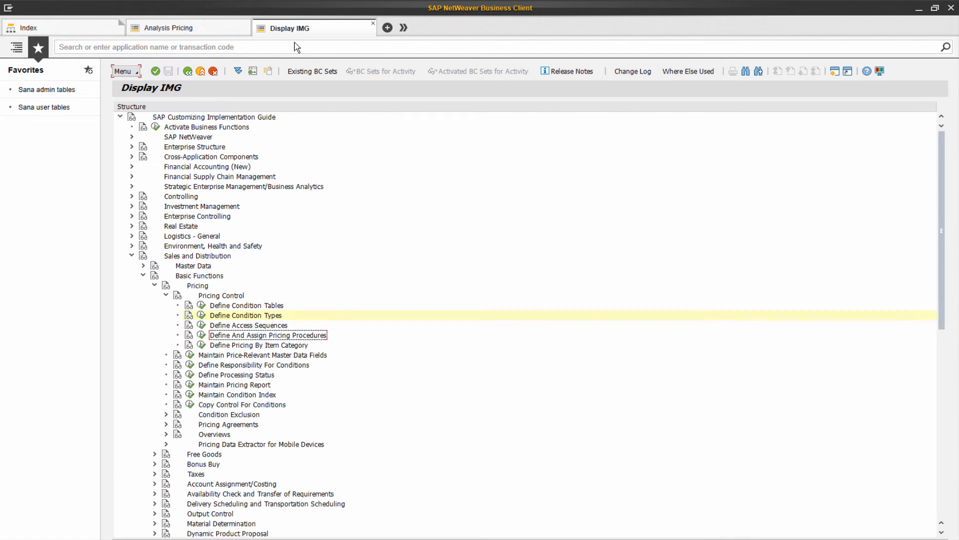
# Open the Maintain pricing procedures activity, locate procedure RVAA01 and display its control data.
pyautogui.click(203, 335)
pyautogui.doubleClick(215, 148)
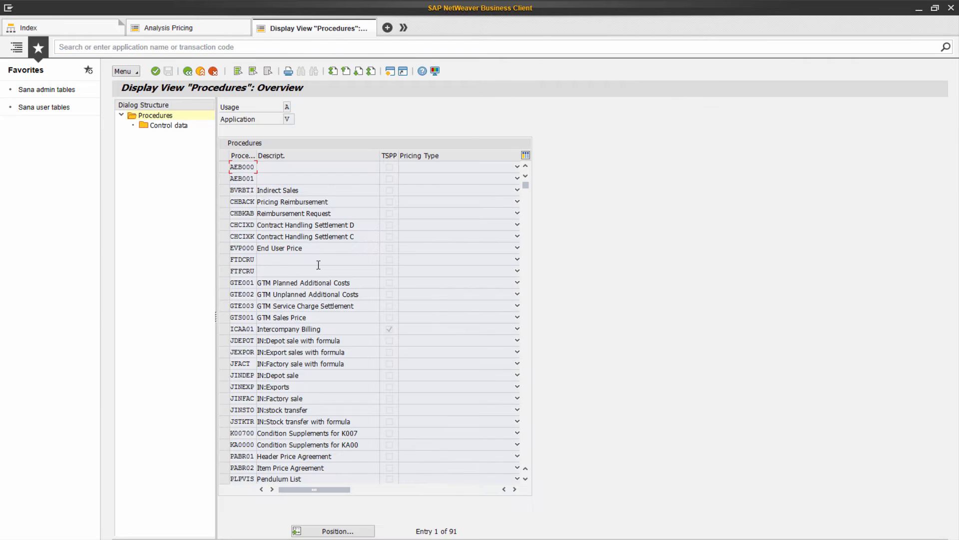
pyautogui.click(331, 530)
pyautogui.write('rvaa01')
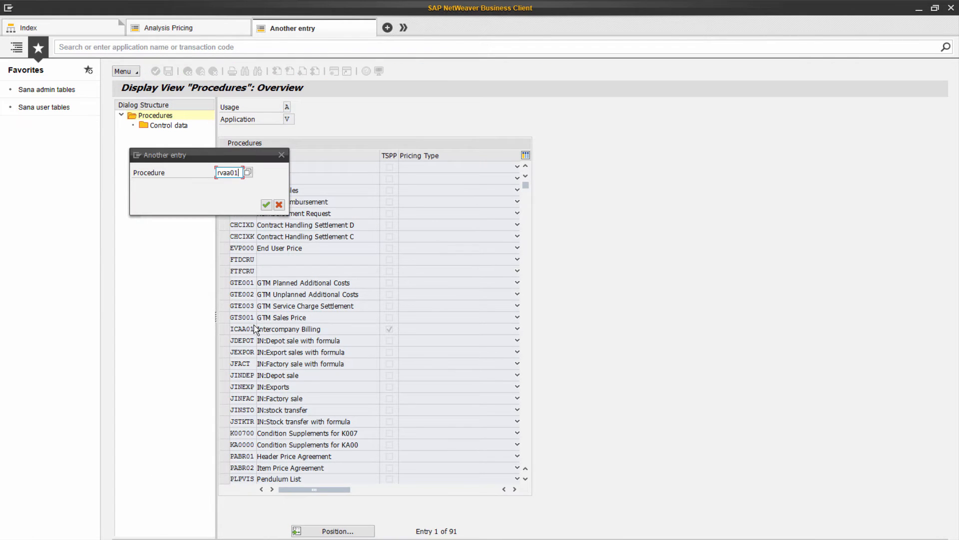
pyautogui.press('Return')
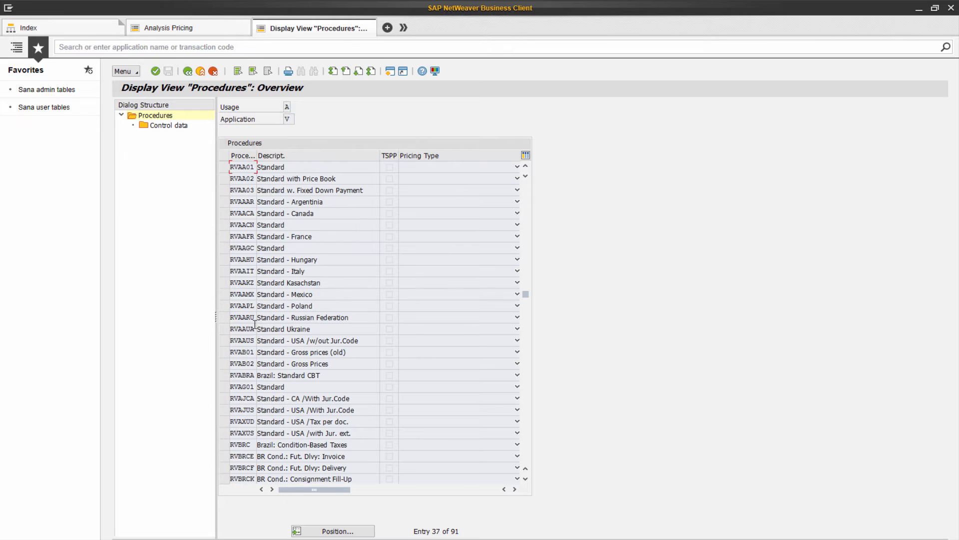
pyautogui.click(224, 167)
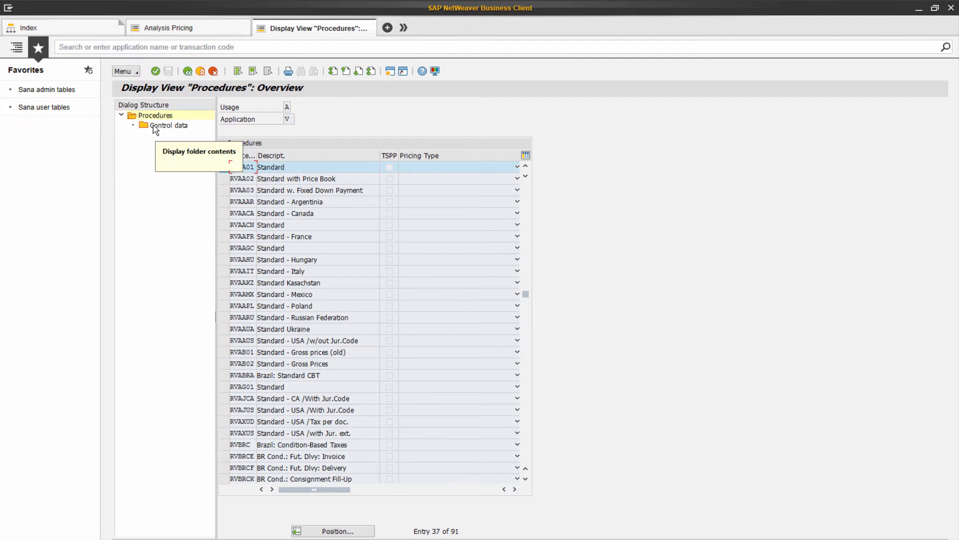
pyautogui.doubleClick(156, 127)
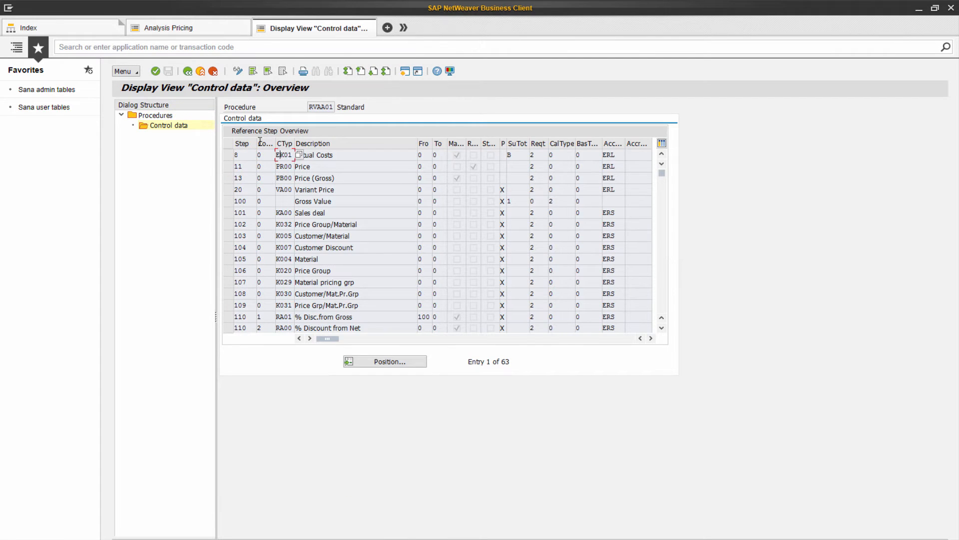
# Return to the IMG structure and open the Maintain Access Sequences activity of Define Access Sequences.
pyautogui.click(189, 72)
pyautogui.click(188, 73)
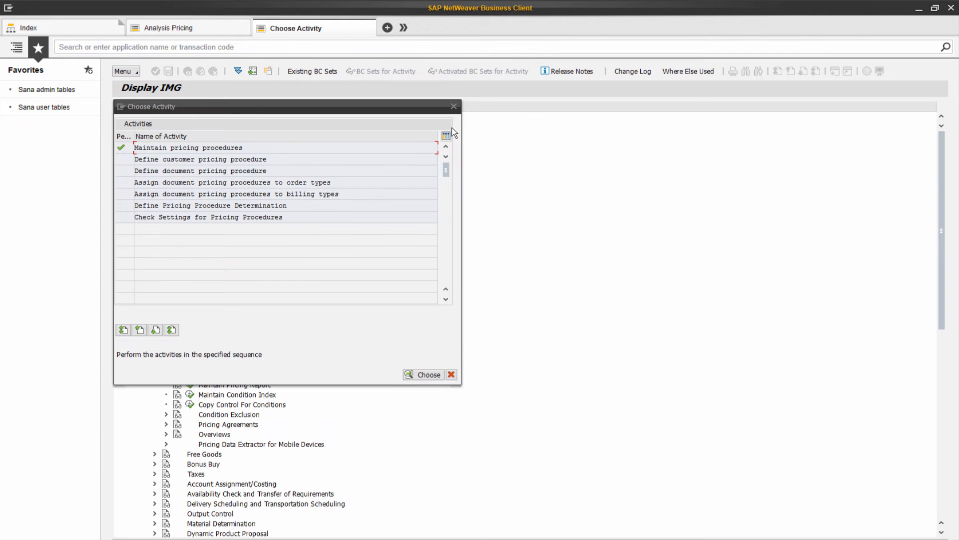
pyautogui.click(452, 106)
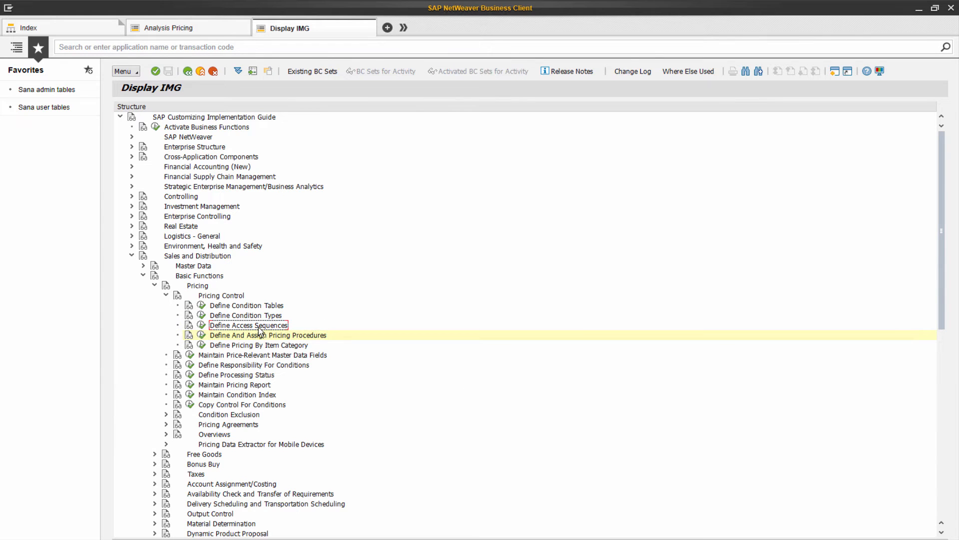
pyautogui.click(201, 325)
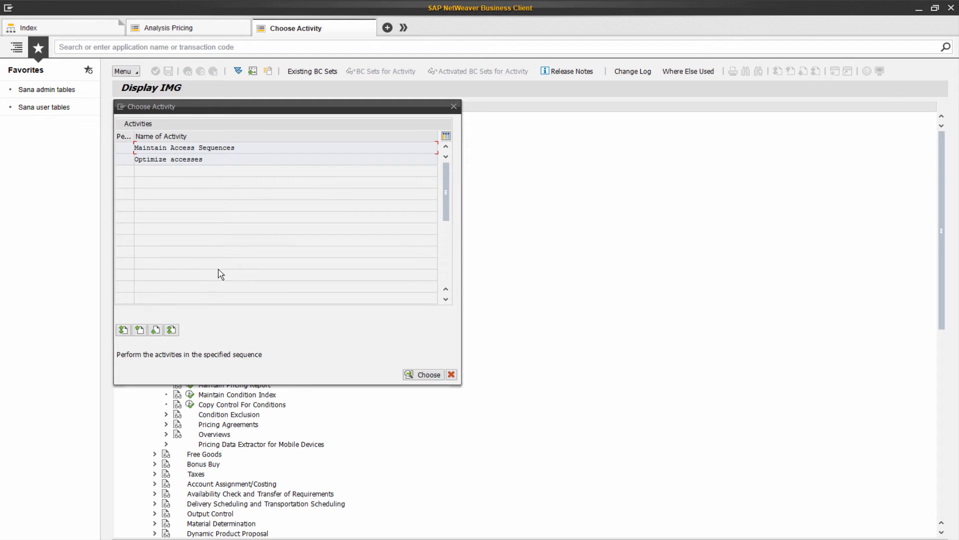
pyautogui.doubleClick(202, 147)
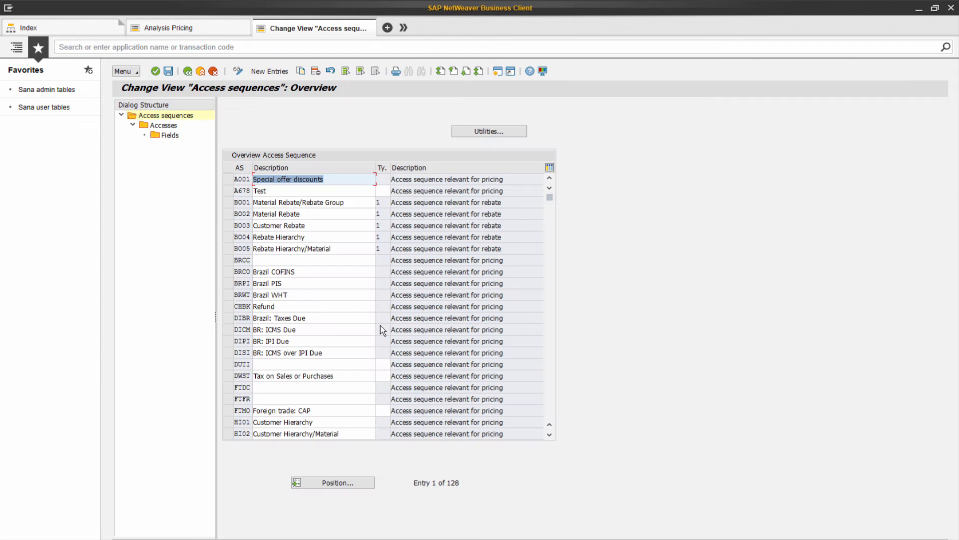
# Locate access sequence PR00 in the access sequences overview.
pyautogui.click(287, 204)
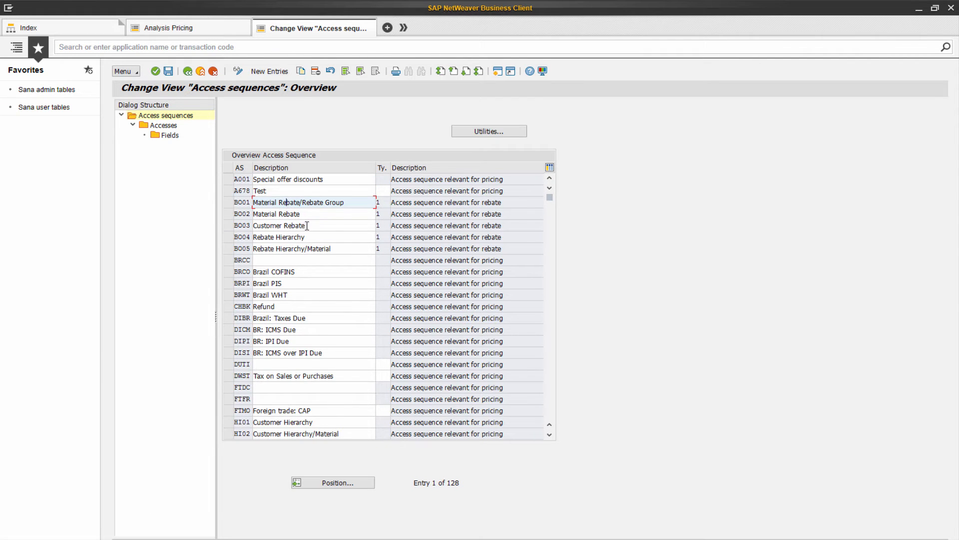
pyautogui.click(337, 486)
pyautogui.write('PR00')
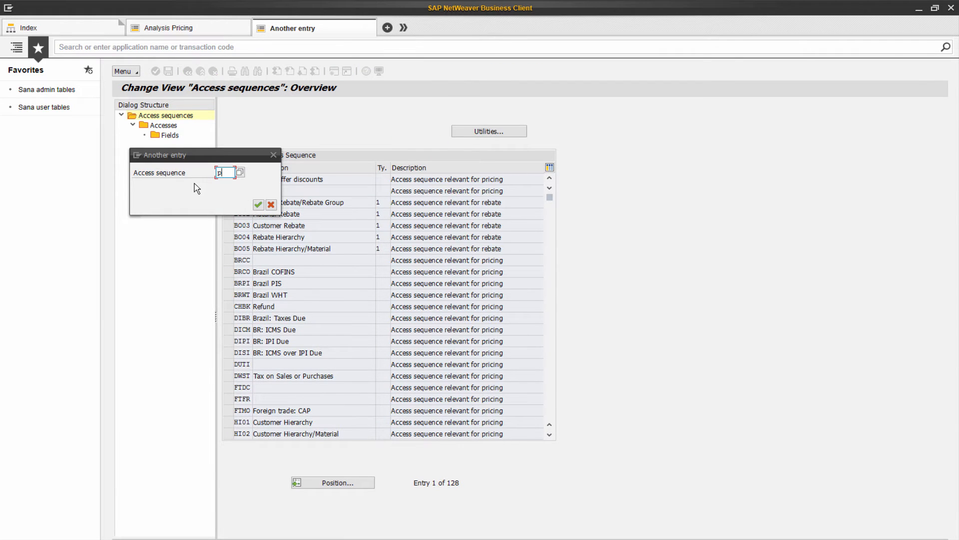
pyautogui.press('Return')
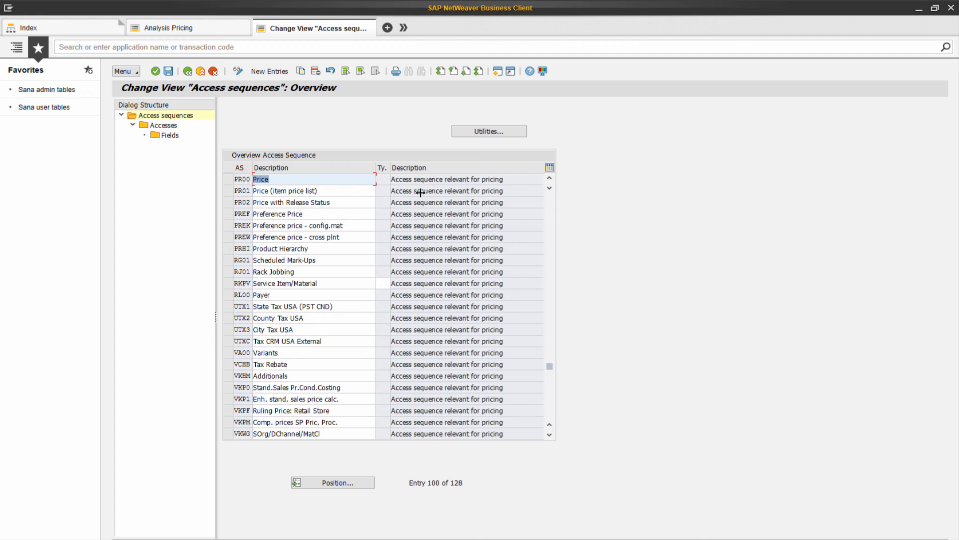
# Examine the access sequences defined for pricing, starting with PR01 and PR02 and browsing the entries before and after them.
pyautogui.click(316, 190)
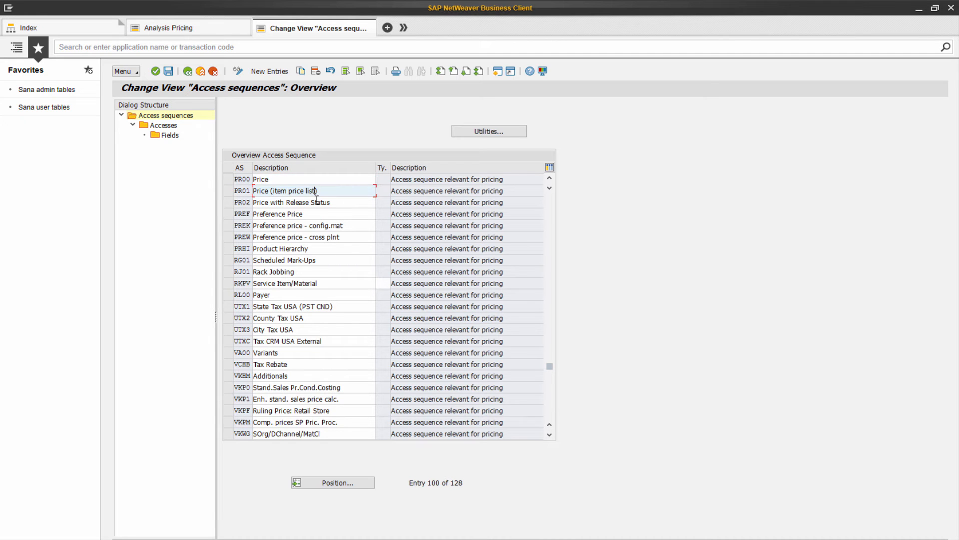
pyautogui.click(319, 203)
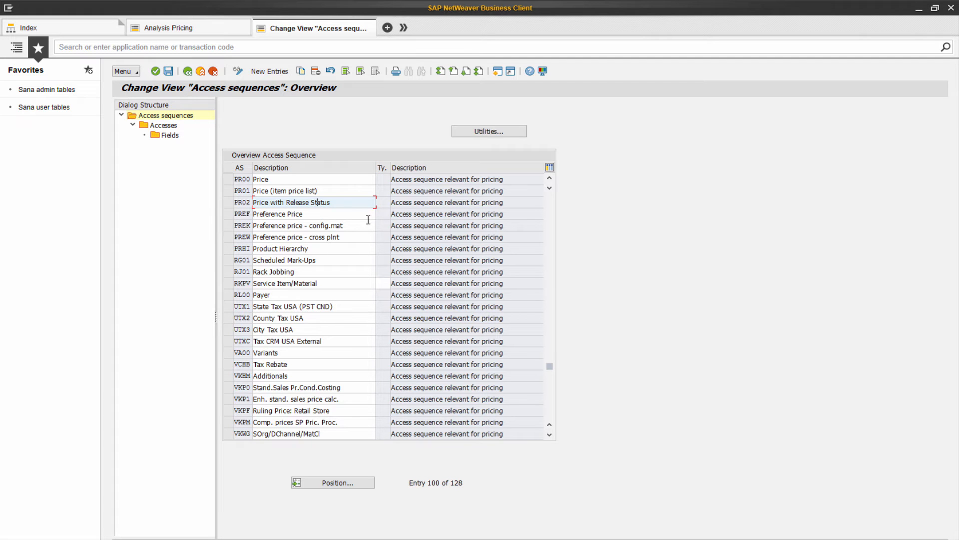
pyautogui.scroll(-5, 352, 256)
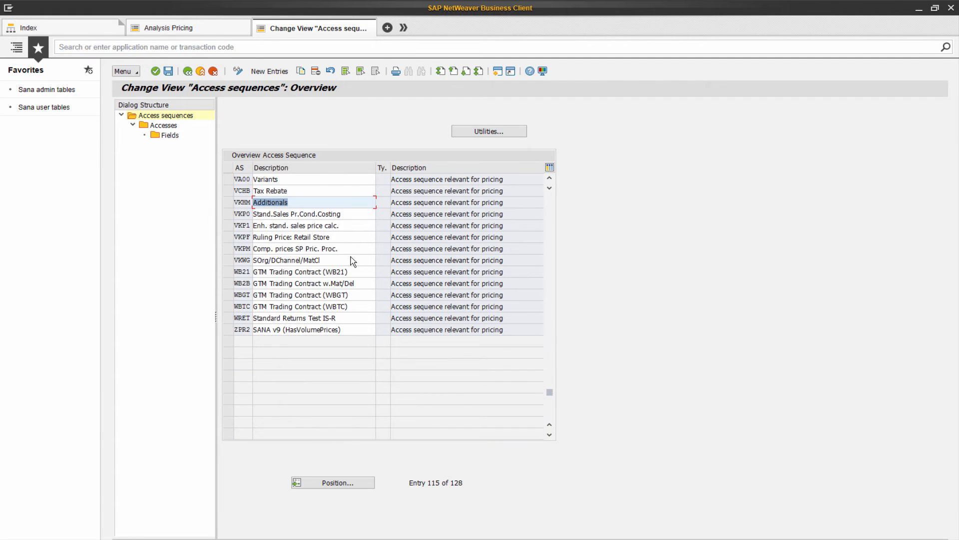
pyautogui.scroll(7, 352, 257)
pyautogui.scroll(1, 351, 255)
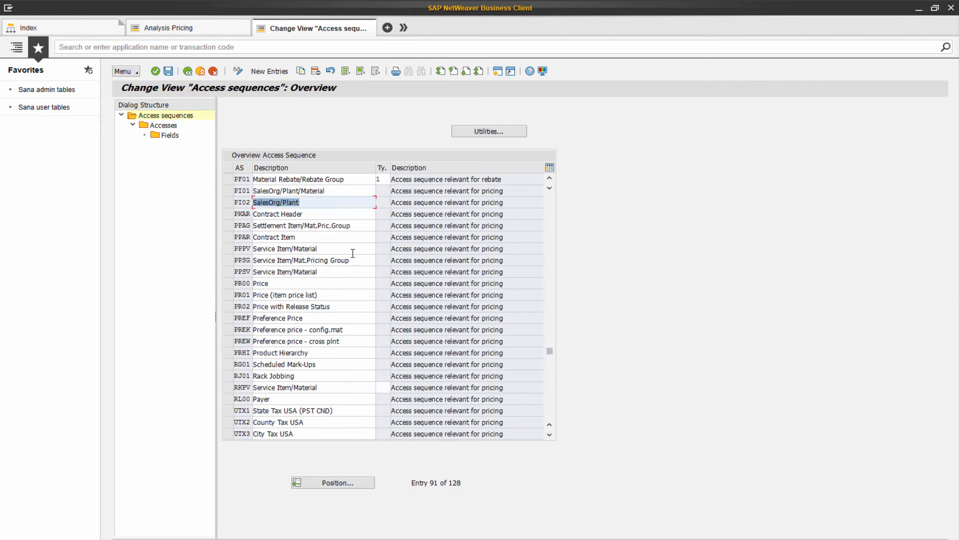
pyautogui.click(337, 206)
pyautogui.scroll(2, 337, 206)
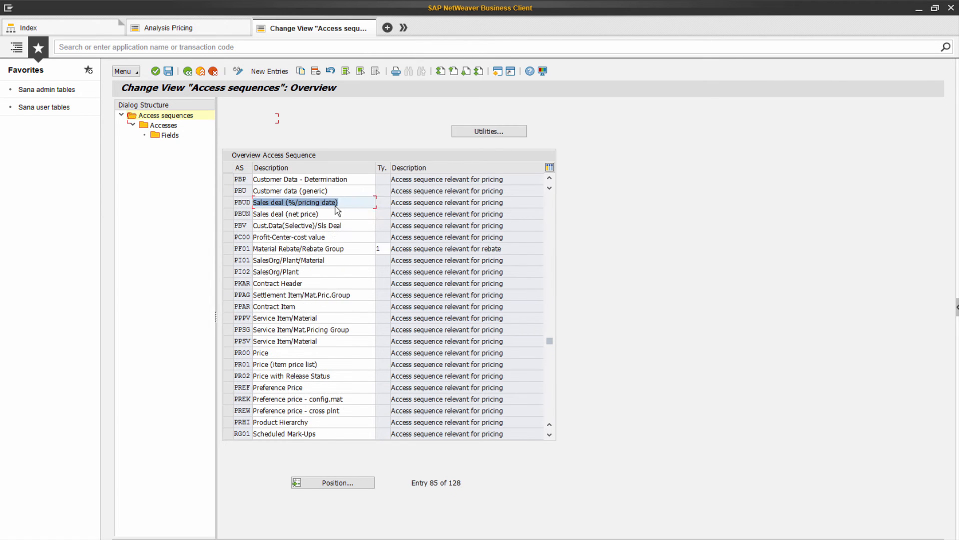
pyautogui.scroll(5, 337, 209)
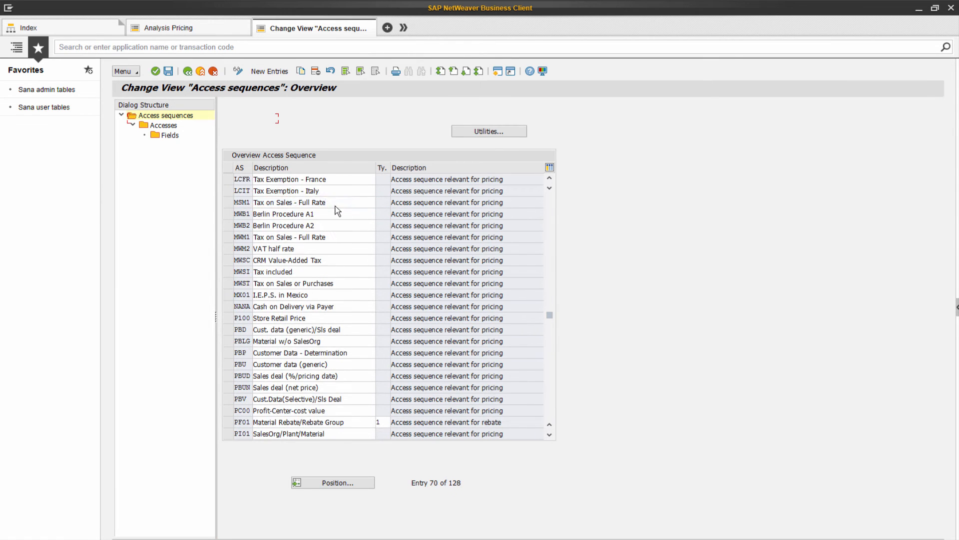
pyautogui.scroll(2, 337, 208)
pyautogui.scroll(2, 337, 210)
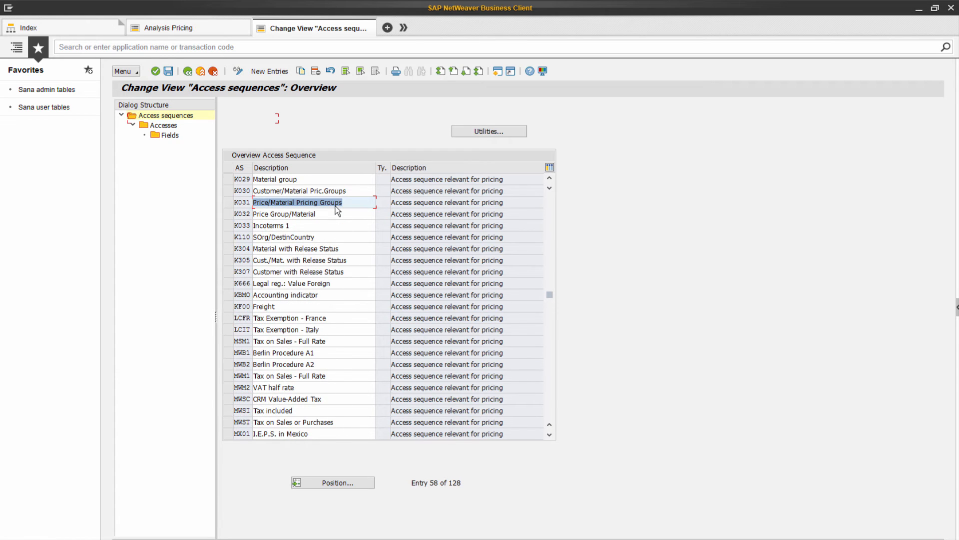
pyautogui.scroll(3, 337, 210)
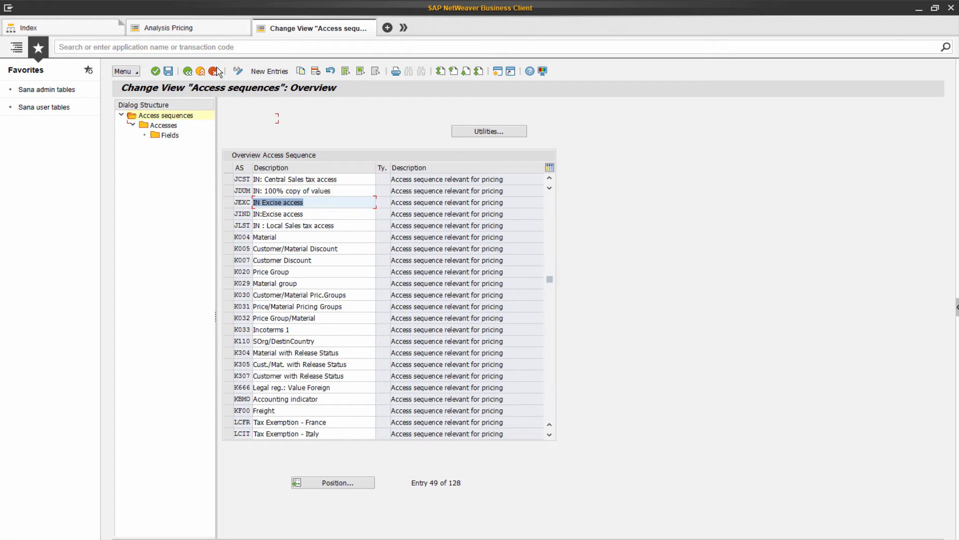
# Switch back to the pricing analysis, expand condition type PR00 under RVAA01 and display the details of access 010 (ZPR2).
pyautogui.click(207, 33)
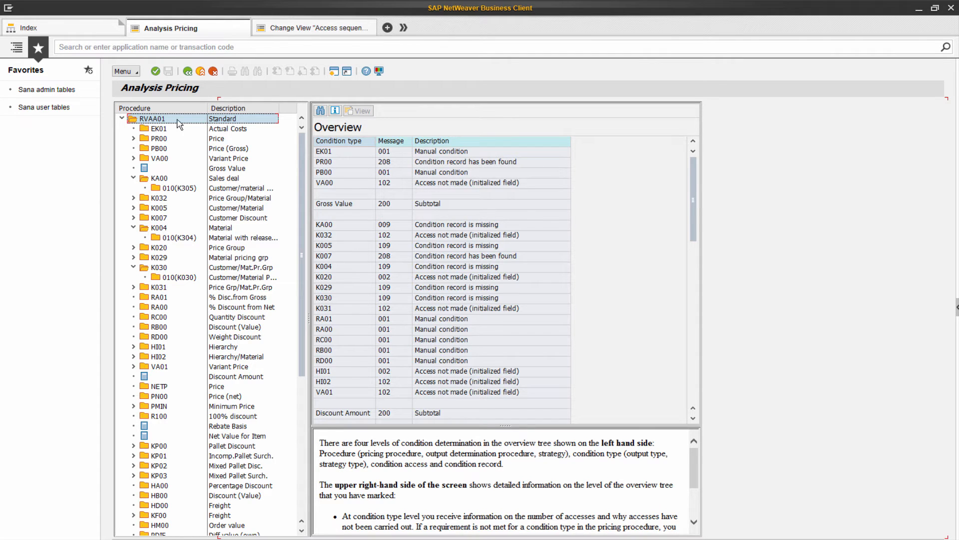
pyautogui.click(153, 130)
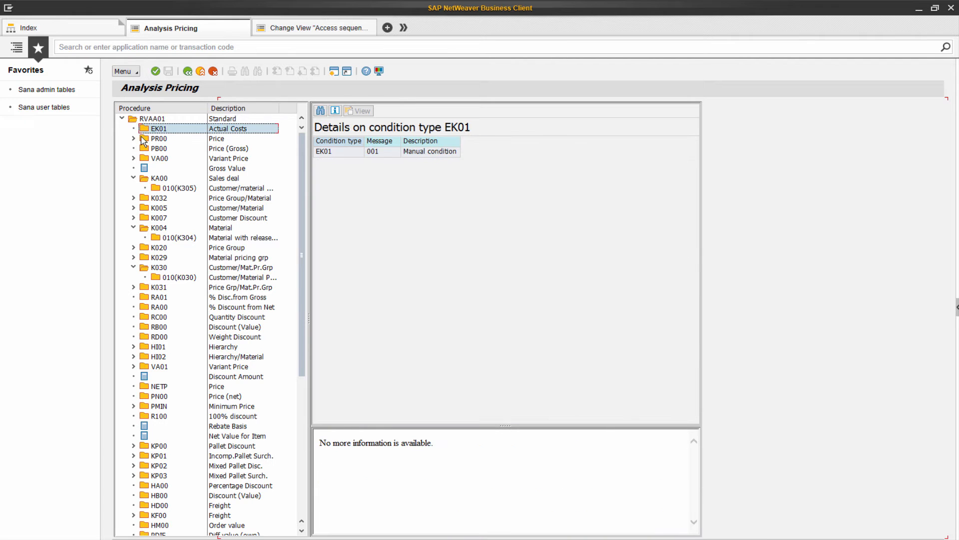
pyautogui.doubleClick(145, 142)
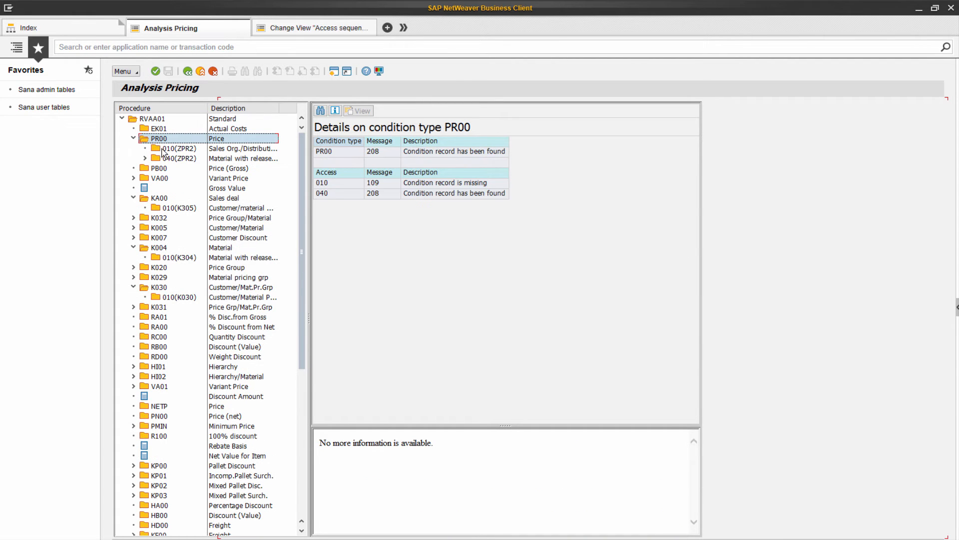
pyautogui.click(166, 152)
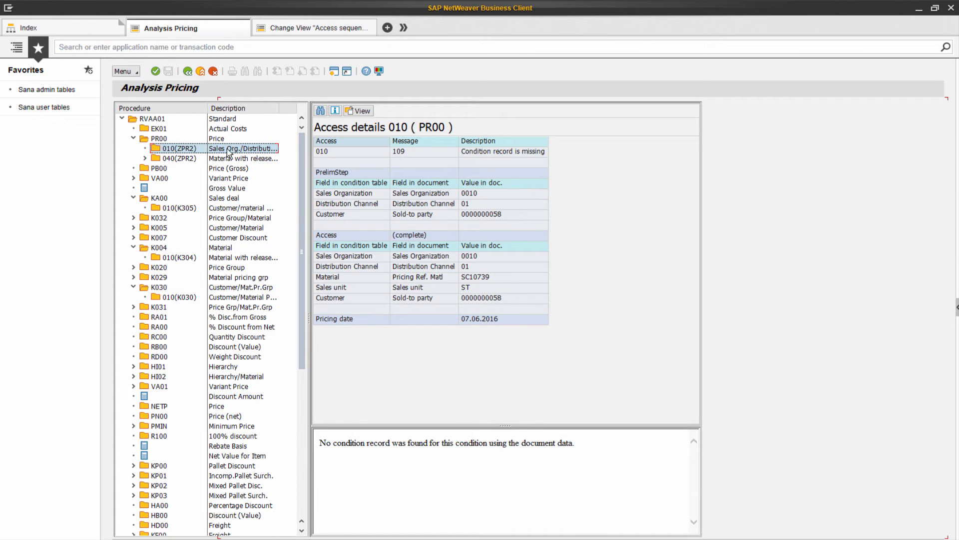
# Display the details of access 040 (ZPR2) under condition type PR00 in the pricing analysis.
pyautogui.doubleClick(188, 159)
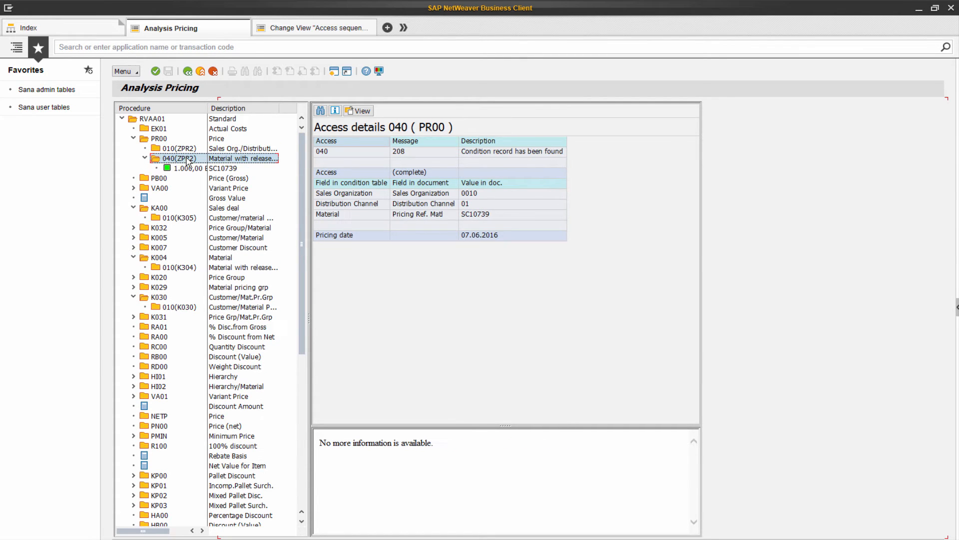
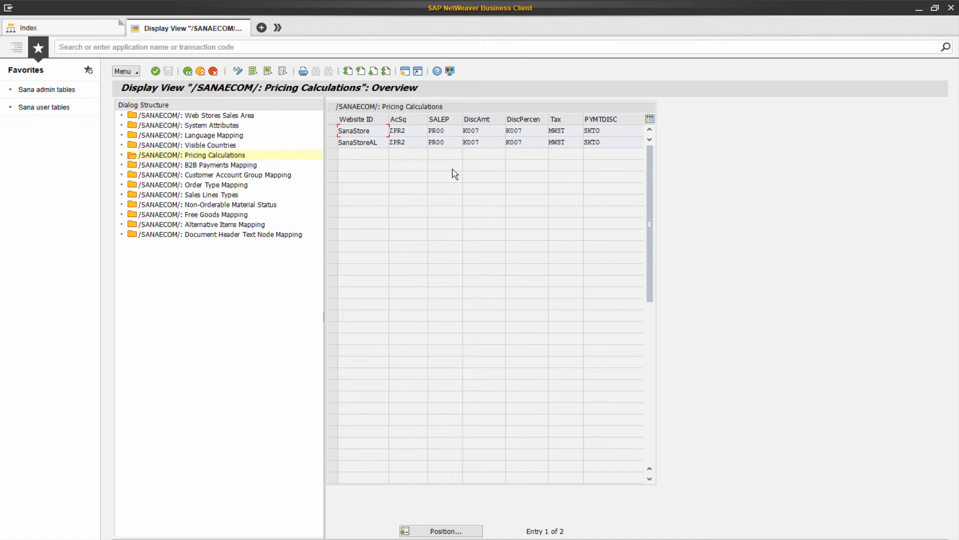
# Examine the SanaStore entry in the Pricing Calculations table, covering its website ID, sale price, discount and tax assignments.
pyautogui.click(450, 132)
pyautogui.press('Tab')
pyautogui.press('Tab')
pyautogui.press('Tab')
pyautogui.press('Tab')
pyautogui.click(332, 131)
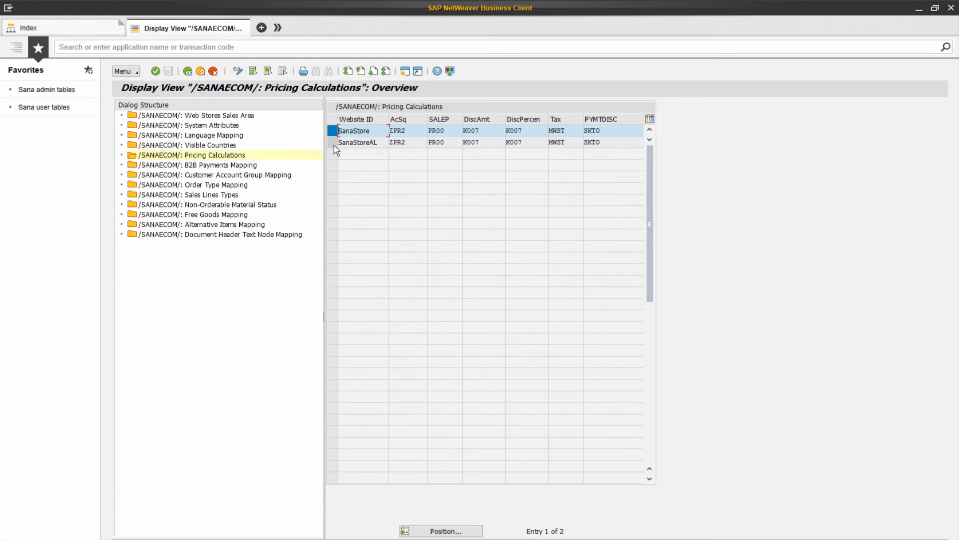
pyautogui.click(332, 131)
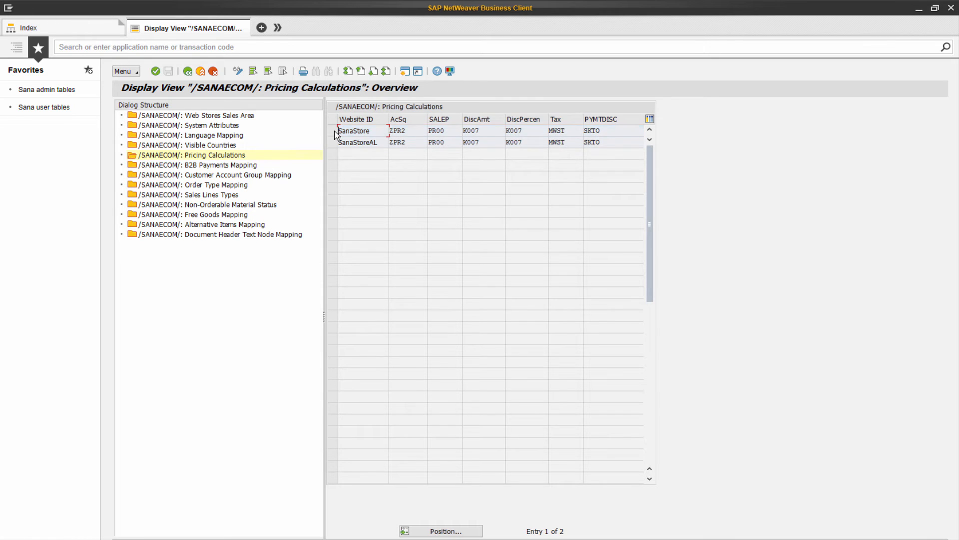
pyautogui.click(446, 131)
pyautogui.click(525, 131)
pyautogui.click(579, 132)
pyautogui.click(374, 131)
# Compare the SanaStore and SanaStoreAL entries in Pricing Calculations and review SanaStore's sale price, discount and tax condition types.
pyautogui.click(332, 131)
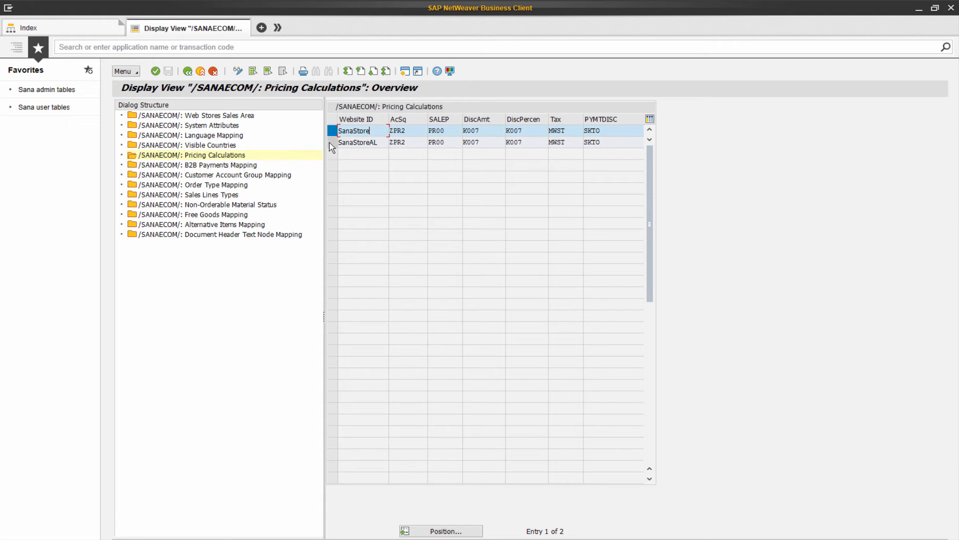
pyautogui.click(331, 142)
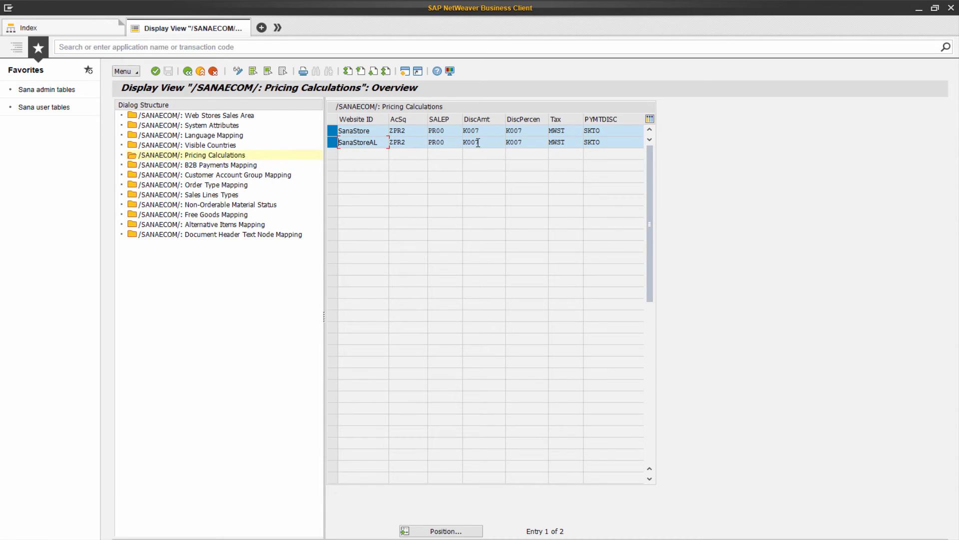
pyautogui.click(333, 142)
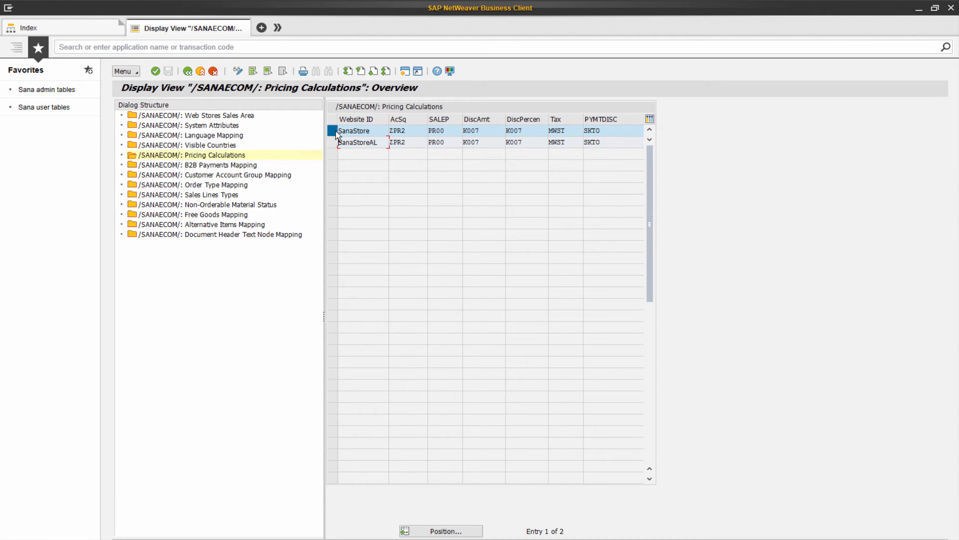
pyautogui.click(360, 133)
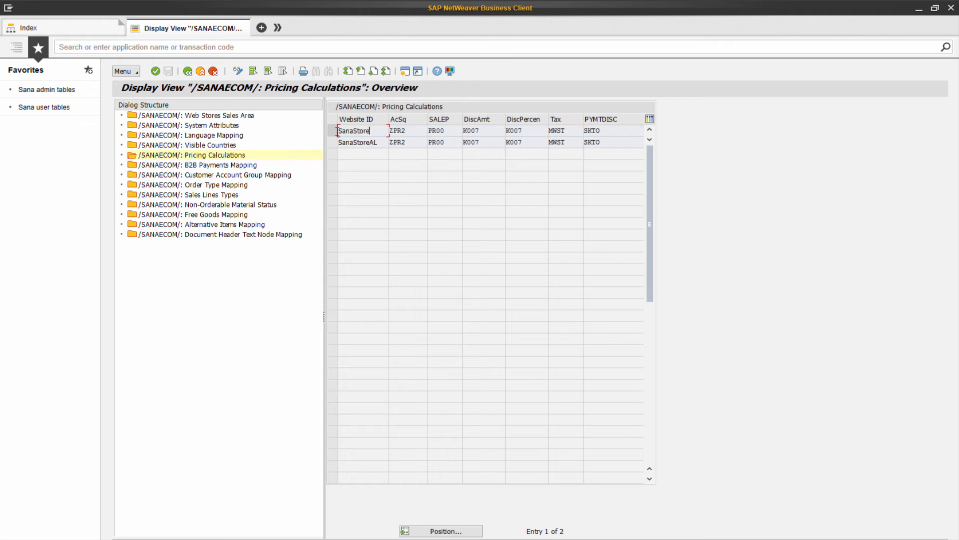
pyautogui.click(456, 131)
pyautogui.click(492, 131)
pyautogui.click(545, 131)
pyautogui.click(575, 132)
pyautogui.click(453, 131)
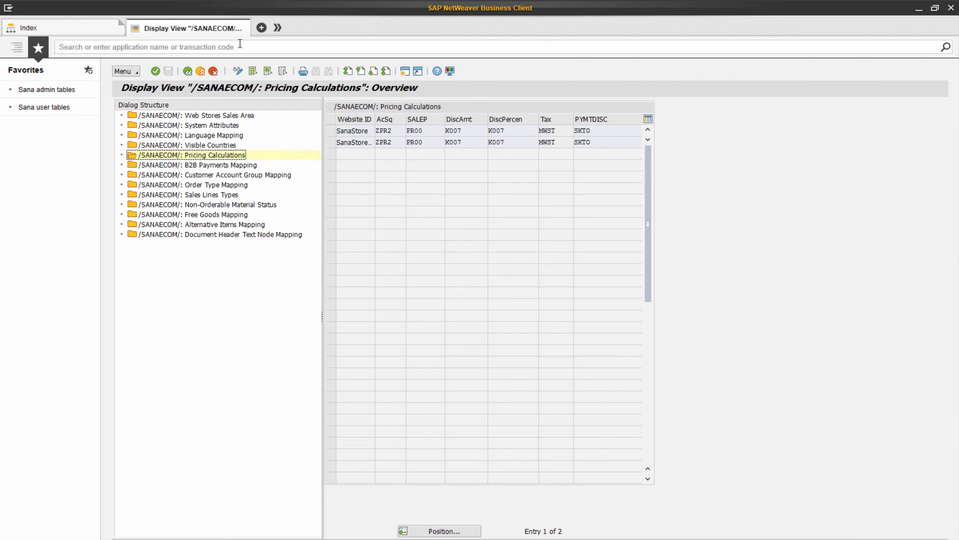
# Start transaction VK11 (Create Condition Record) and enter PR00 as the condition type.
pyautogui.write('vk11')
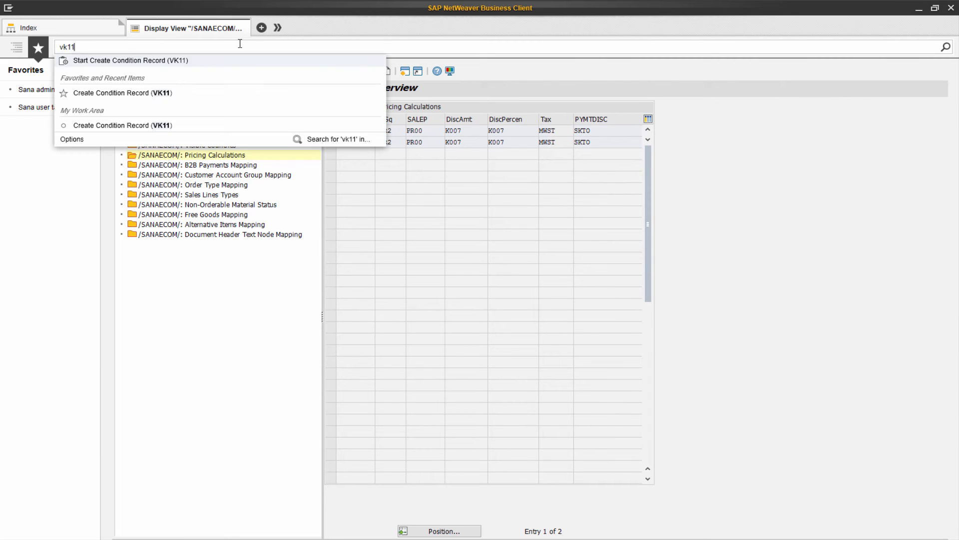
pyautogui.press('Down')
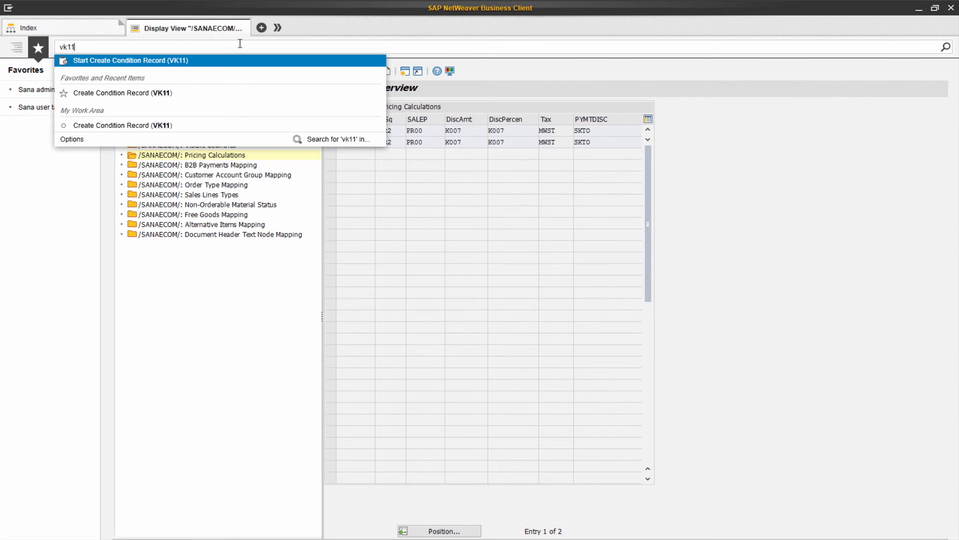
pyautogui.press('Return')
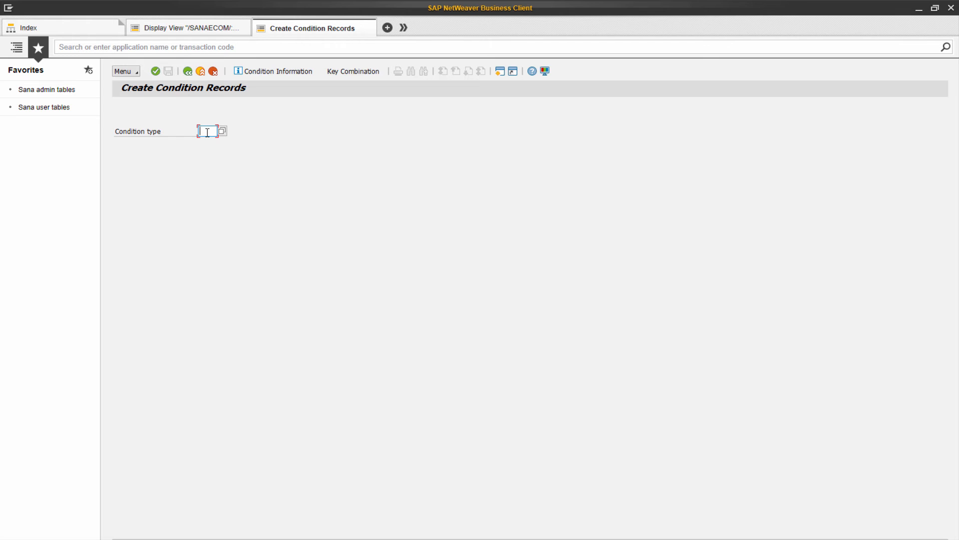
pyautogui.write('r00')
pyautogui.press('Return')
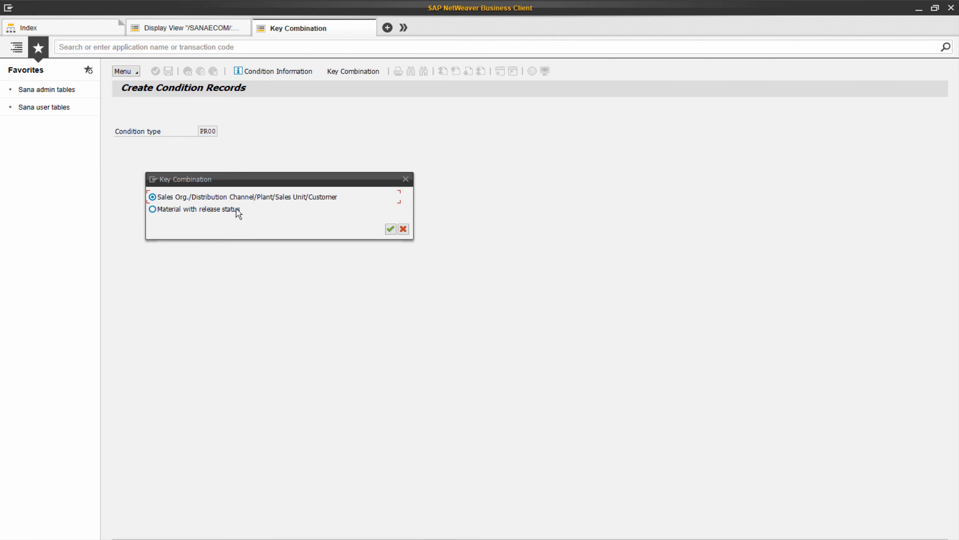
# Choose the key combination Sales Org./Distribution Channel/Plant/Sales Unit/Customer for PR00 and examine the material, sales unit and customer key columns.
pyautogui.click(170, 212)
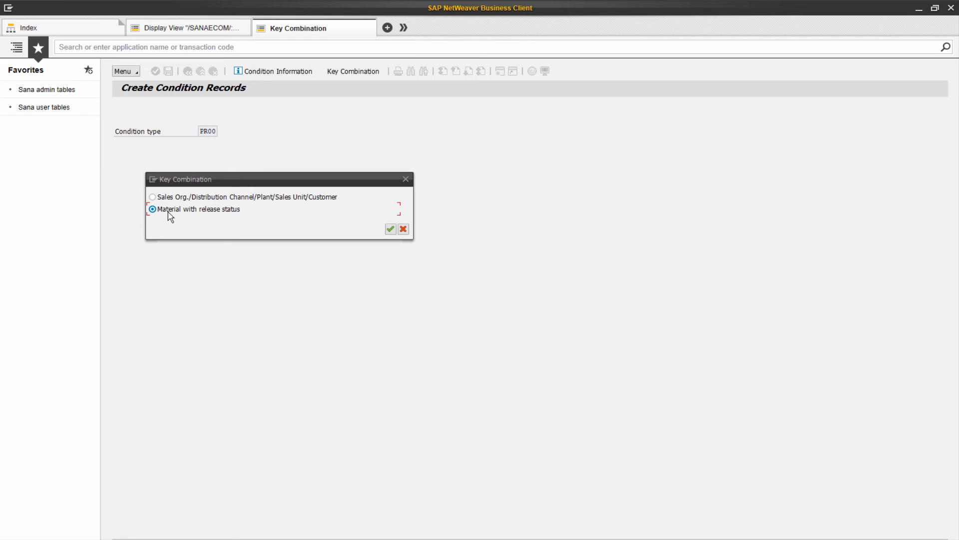
pyautogui.click(202, 199)
pyautogui.click(390, 229)
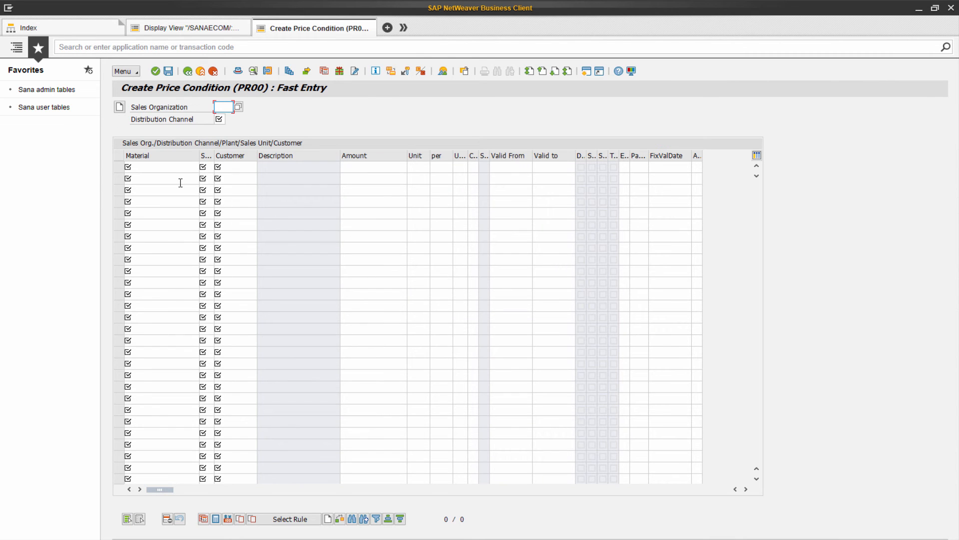
pyautogui.click(164, 168)
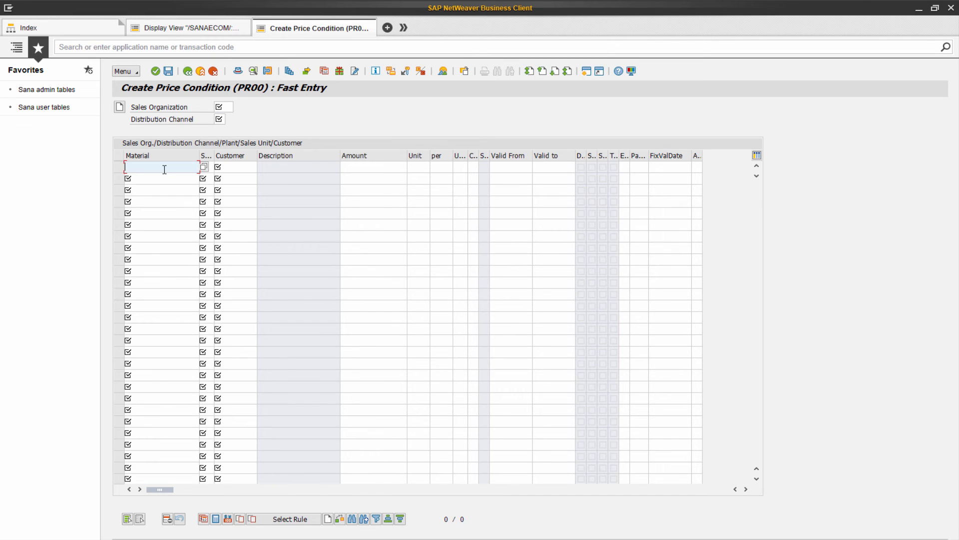
pyautogui.click(210, 169)
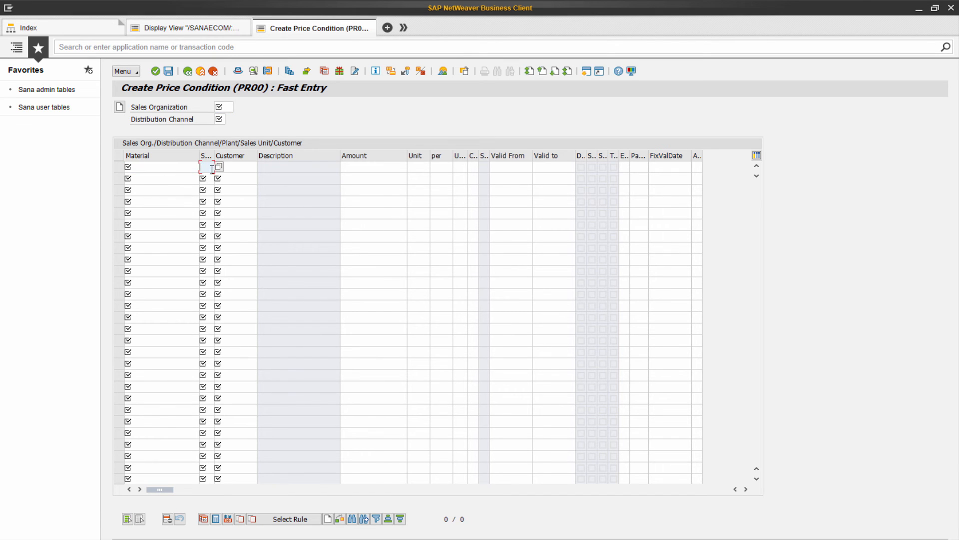
pyautogui.click(240, 169)
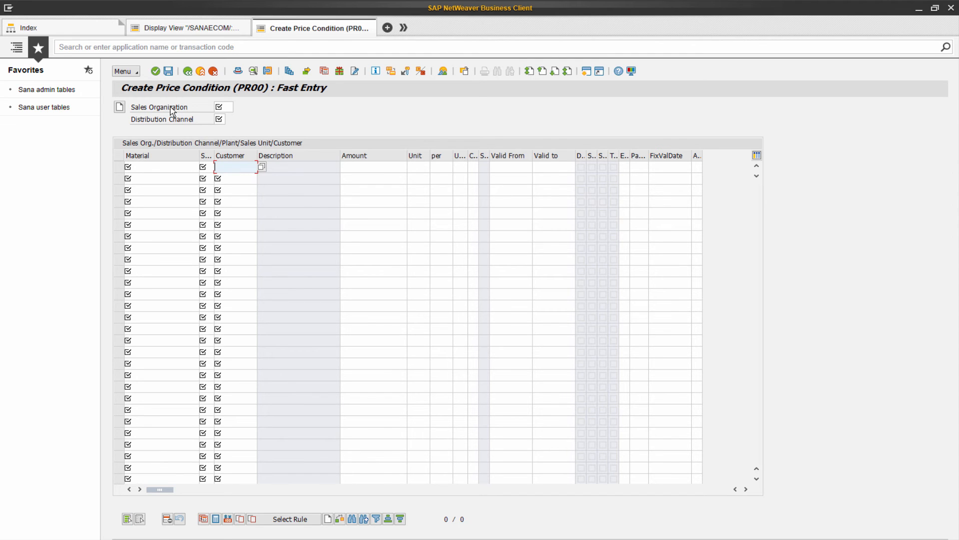
# Go back to condition type PR00, open its fast entry with the key combination Material with release status, and inspect the material column.
pyautogui.click(189, 71)
pyautogui.click(206, 131)
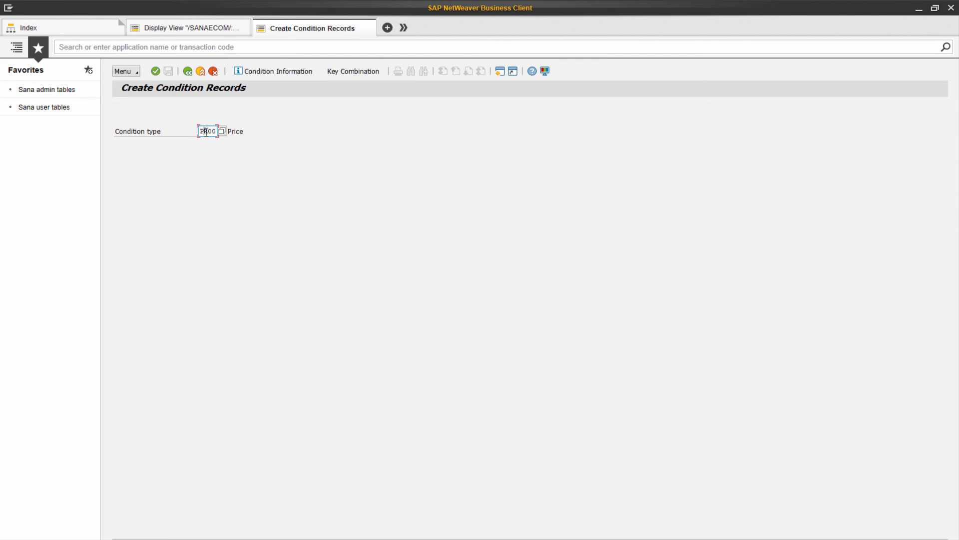
pyautogui.press('Return')
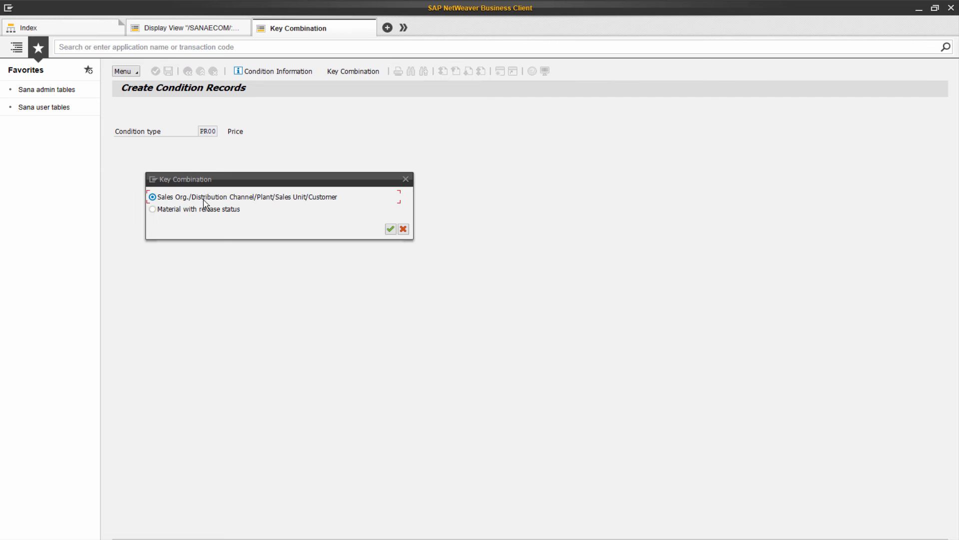
pyautogui.click(203, 213)
pyautogui.click(391, 229)
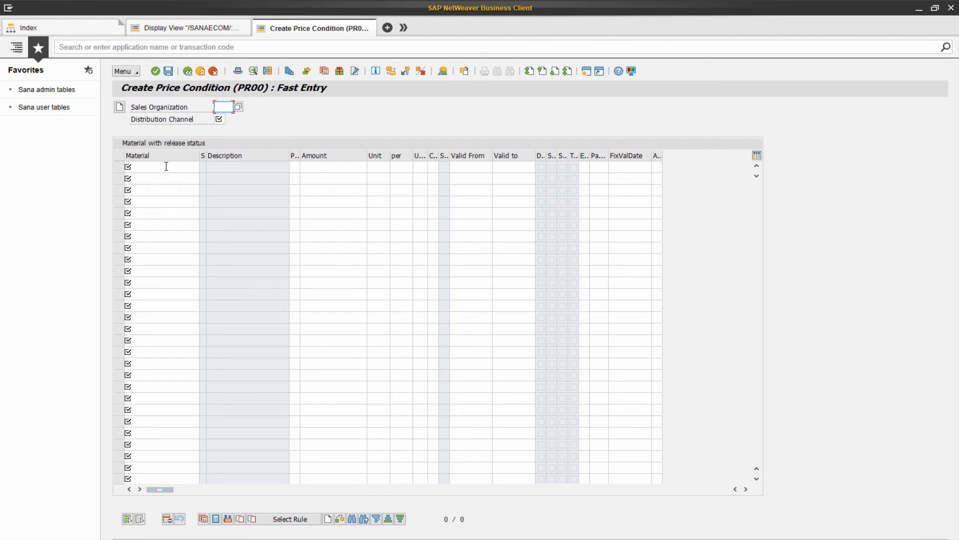
pyautogui.click(167, 166)
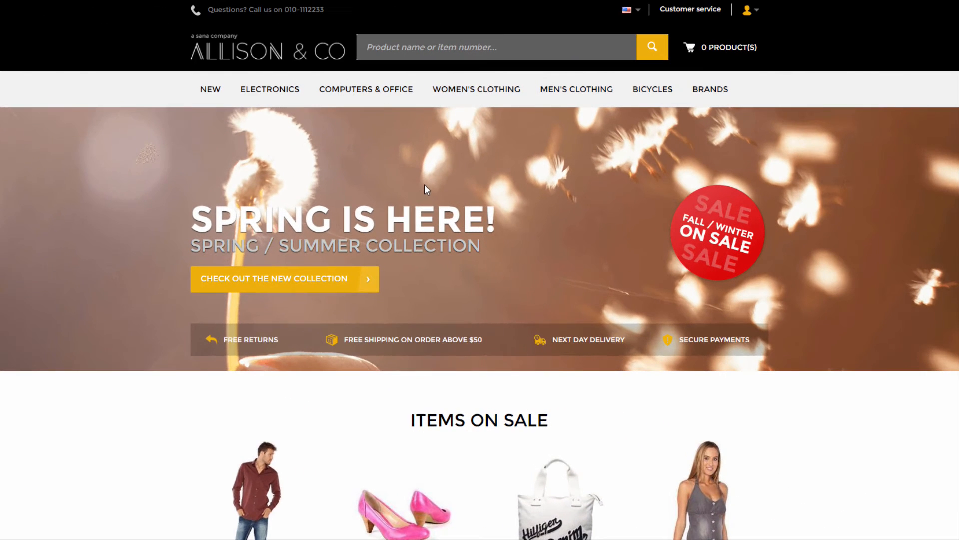
# Switch to the Allison & Co web store, open the Notebooks category under Computers and review the listed product prices.
pyautogui.moveTo(383, 95)
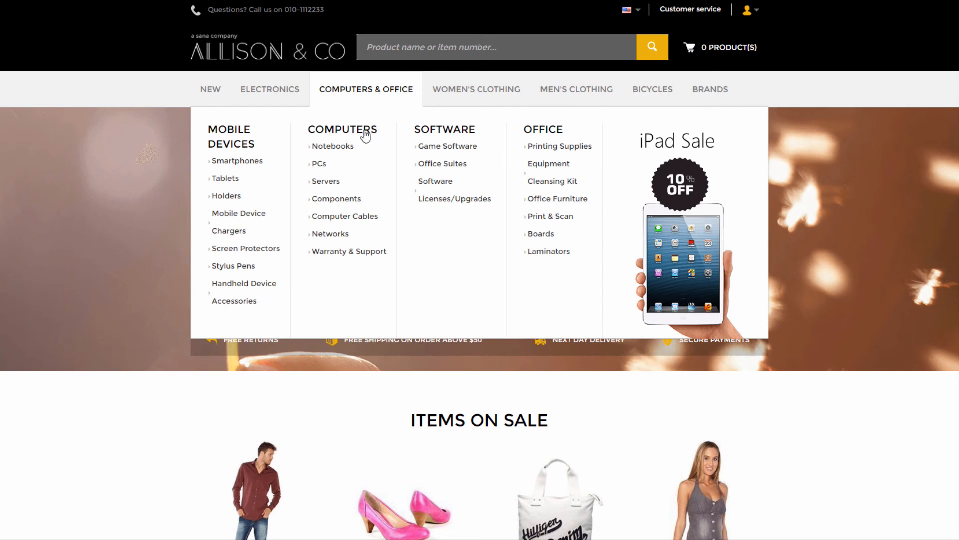
pyautogui.click(353, 148)
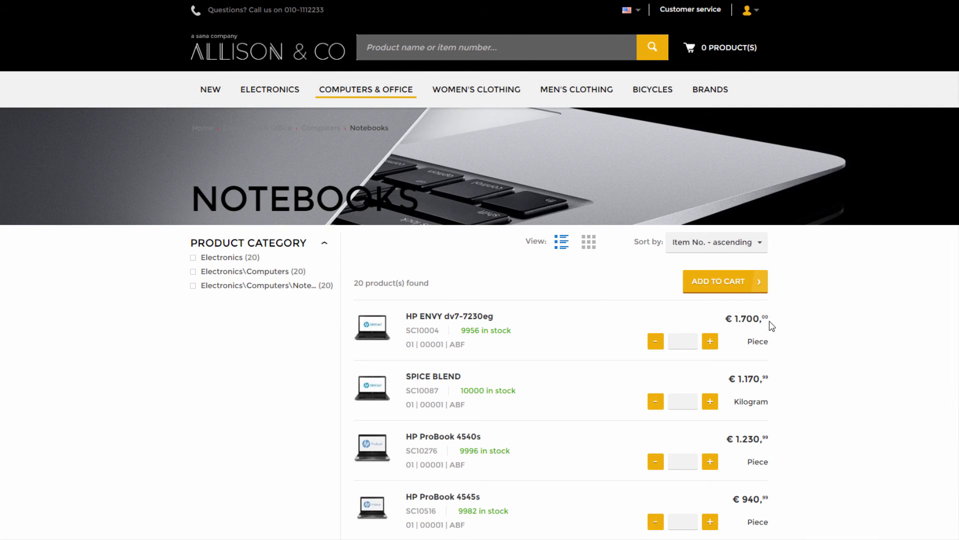
pyautogui.scroll(-2, 745, 431)
pyautogui.scroll(-5, 744, 437)
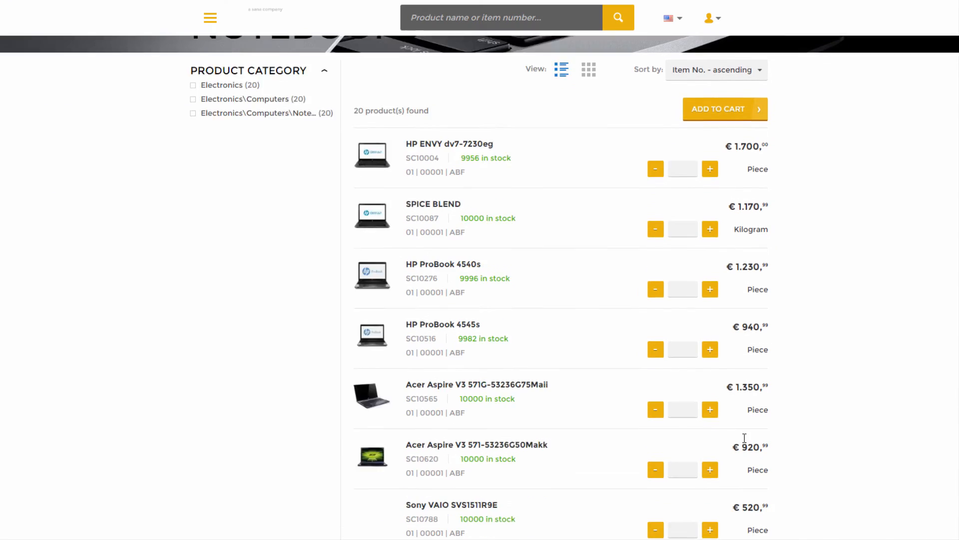
pyautogui.scroll(-1, 745, 443)
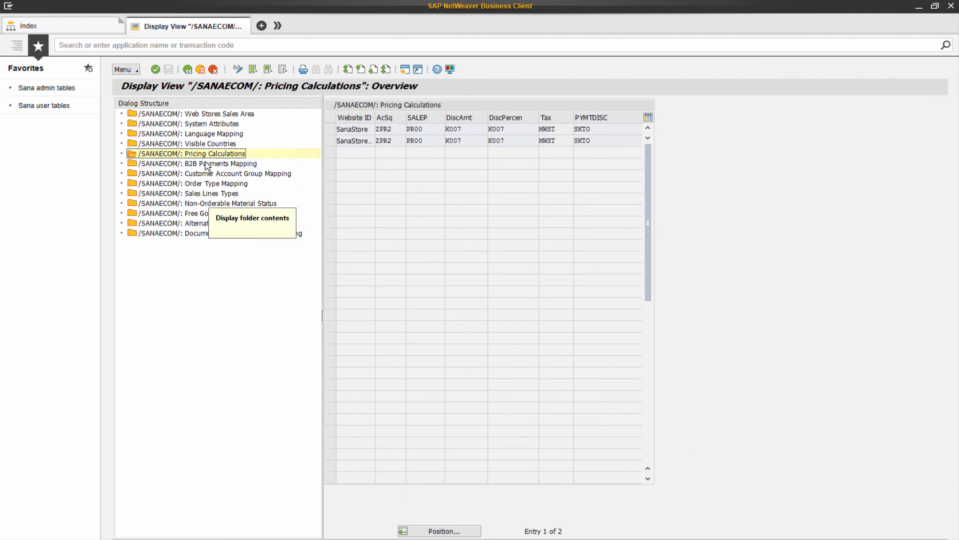
# Return to SAP, check SanaStore's discount percentage condition type in Pricing Calculations, and start VK11 fast entry for condition type K007.
pyautogui.click(205, 154)
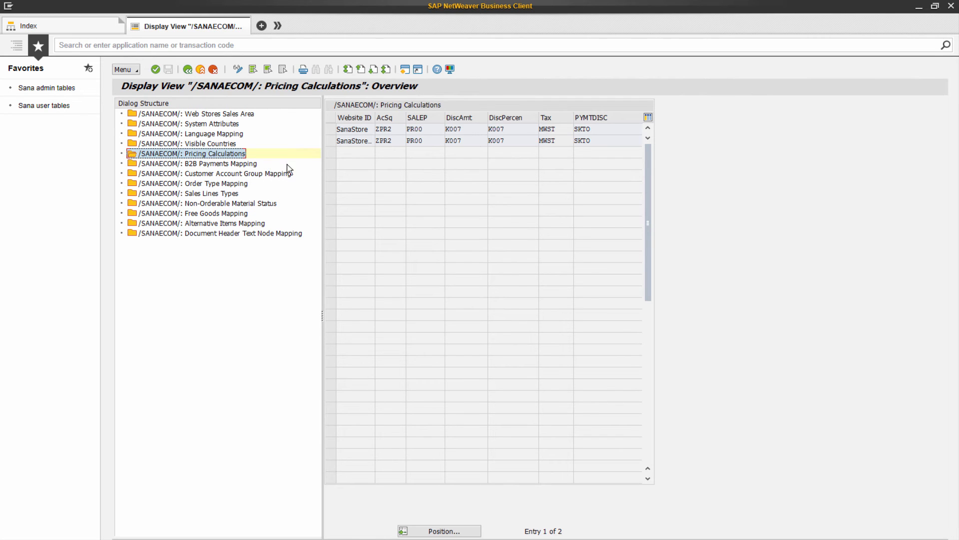
pyautogui.click(520, 131)
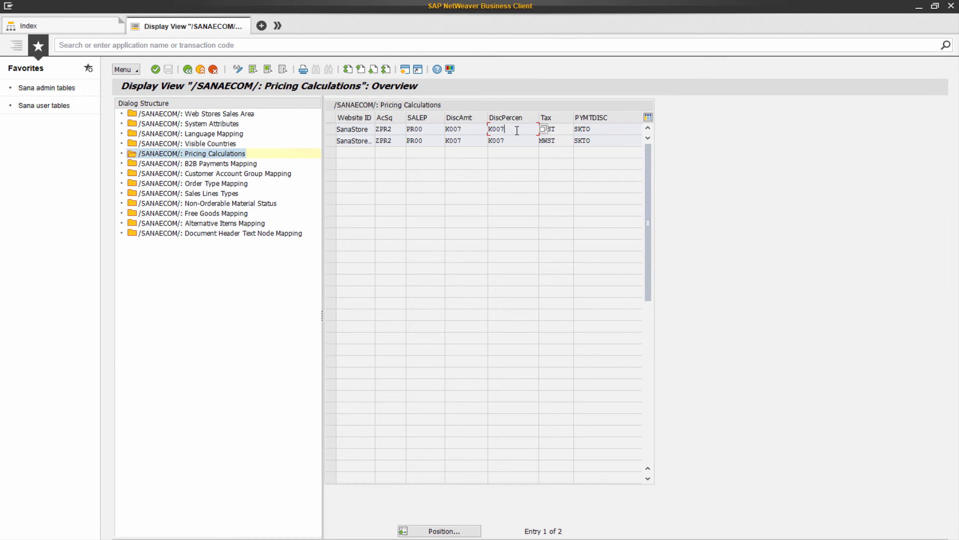
pyautogui.click(380, 47)
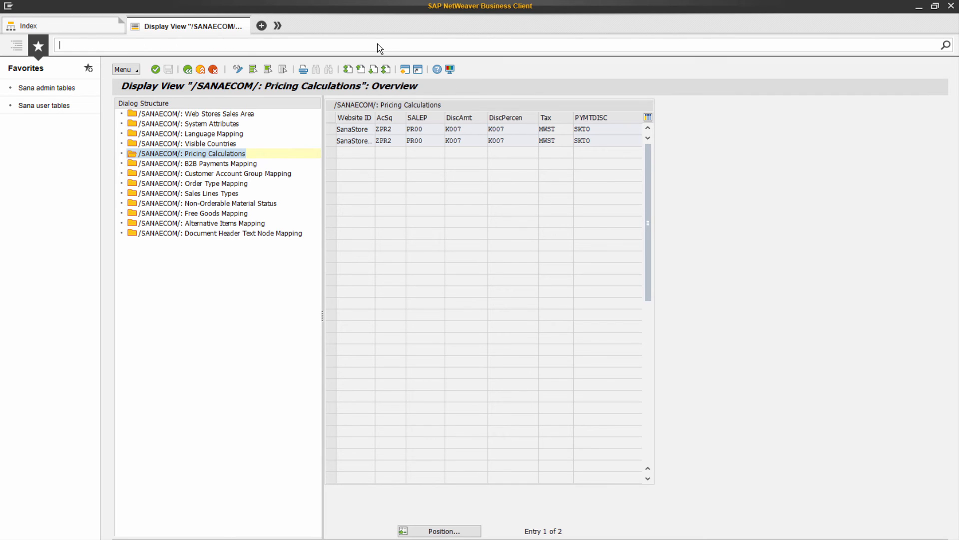
pyautogui.write('vk11')
pyautogui.press('Down')
pyautogui.press('Return')
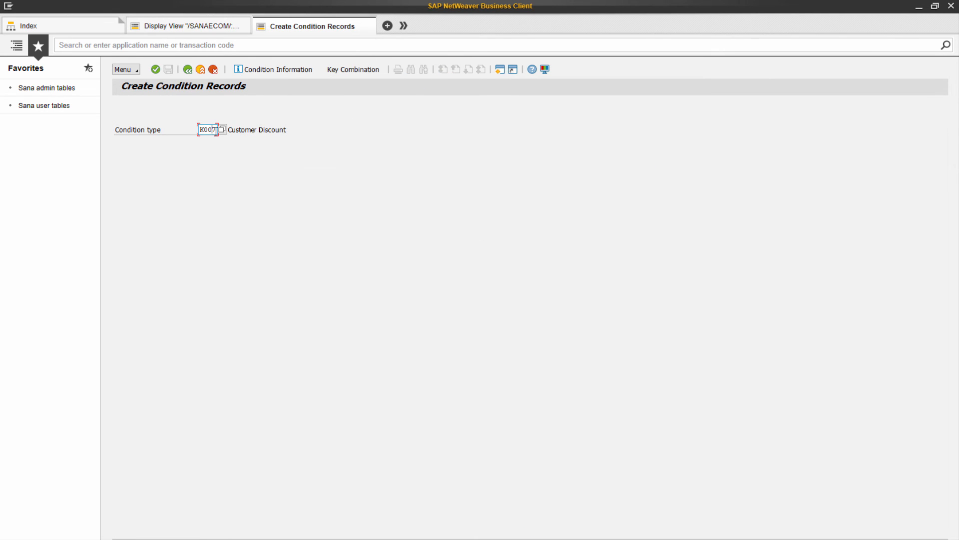
pyautogui.press('Return')
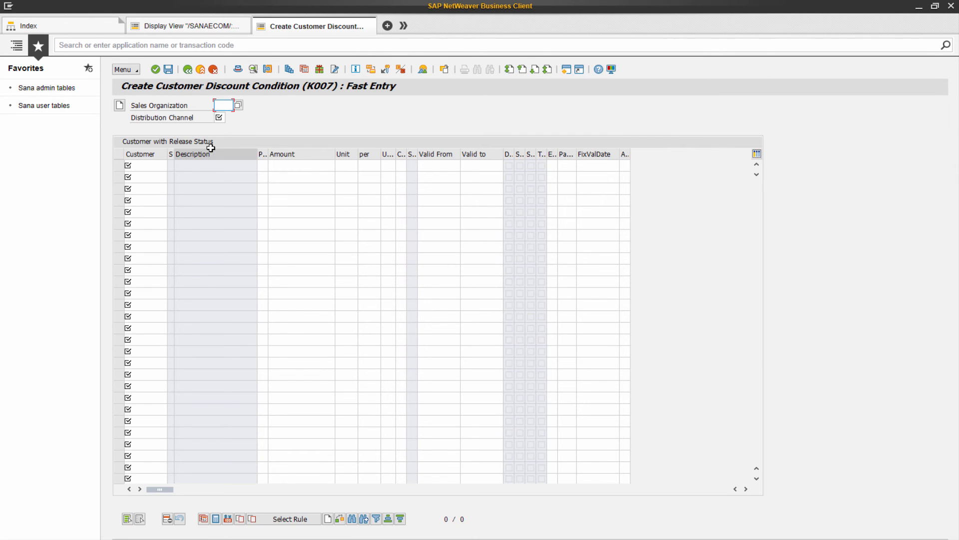
# Set the sales organization to 0010 and the distribution channel to 01 for the K007 customer discount condition.
pyautogui.doubleClick(242, 181)
pyautogui.click(221, 118)
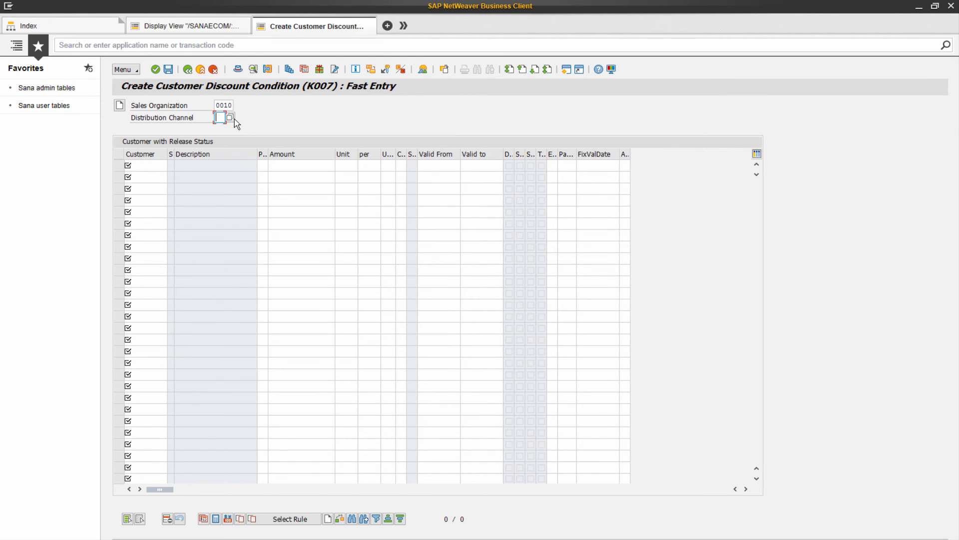
pyautogui.click(230, 119)
pyautogui.doubleClick(236, 184)
# Enter the customer's number in the K007 fast entry with a discount amount of 7 percent and save the condition record.
pyautogui.click(155, 165)
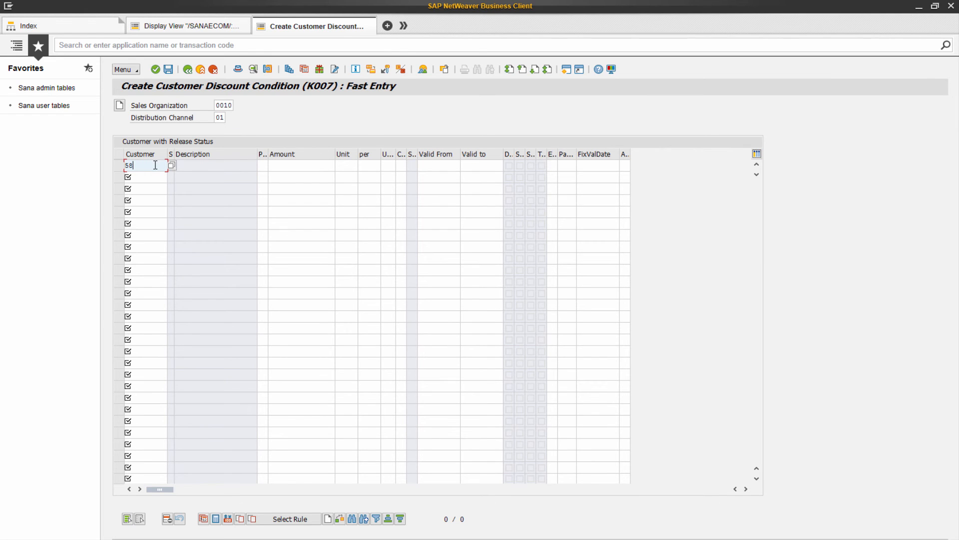
pyautogui.write('58')
pyautogui.press('Return')
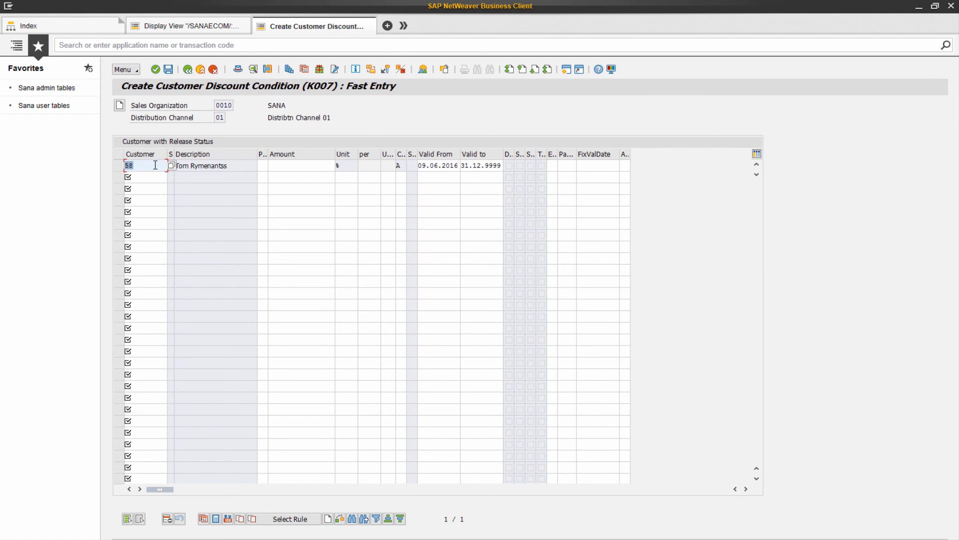
pyautogui.click(302, 166)
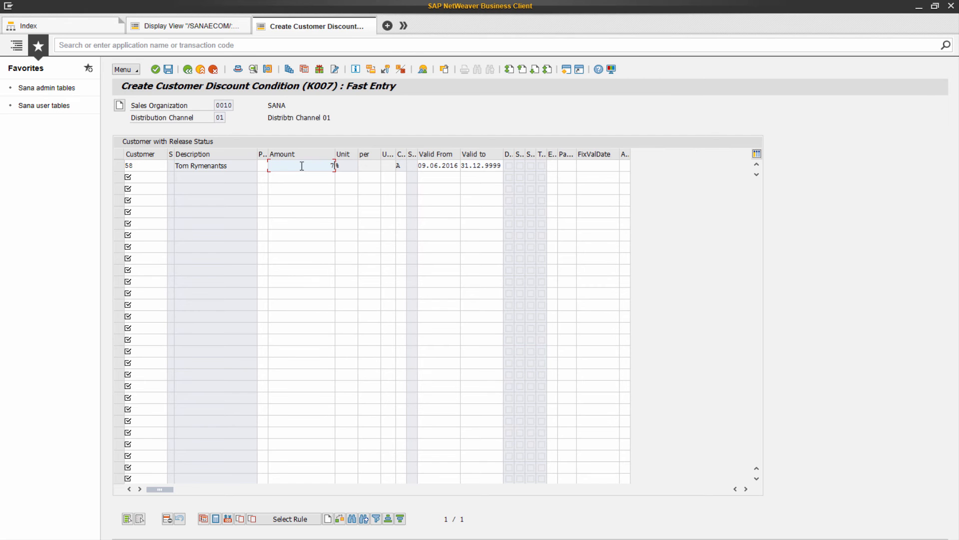
pyautogui.click(168, 69)
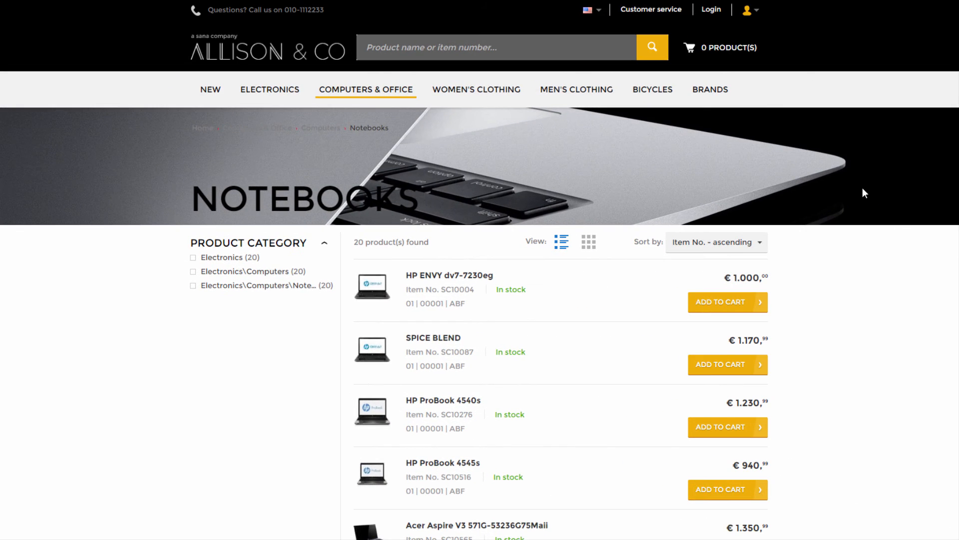
# Switch to the Allison & Co web store, log in, open the Notebooks category under Computers and review the discounted product prices.
pyautogui.click(711, 10)
pyautogui.click(435, 322)
pyautogui.moveTo(375, 91)
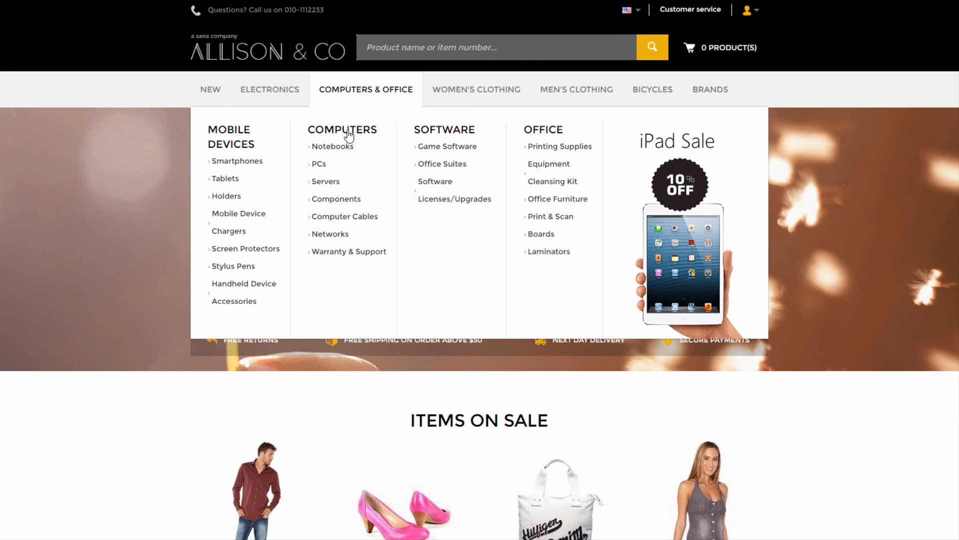
pyautogui.click(335, 148)
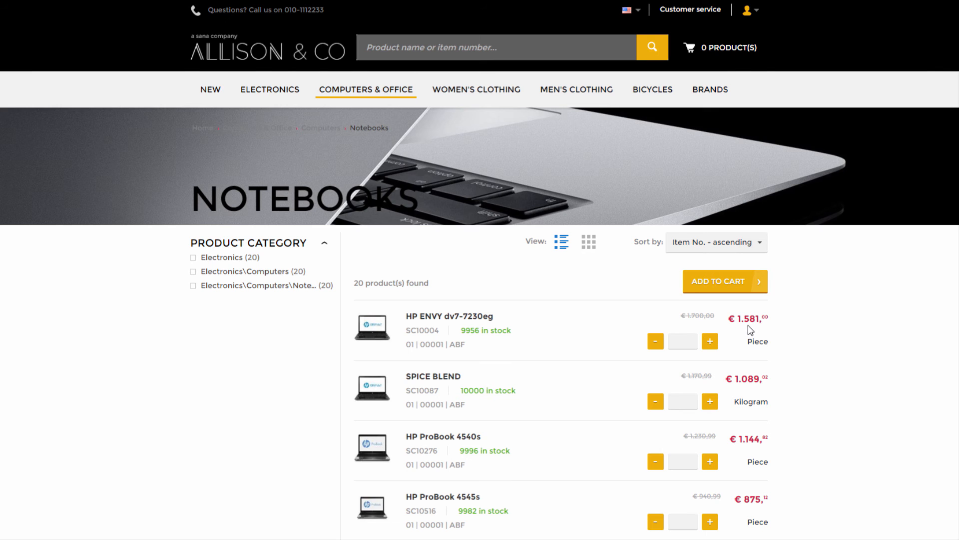
pyautogui.scroll(-5, 748, 325)
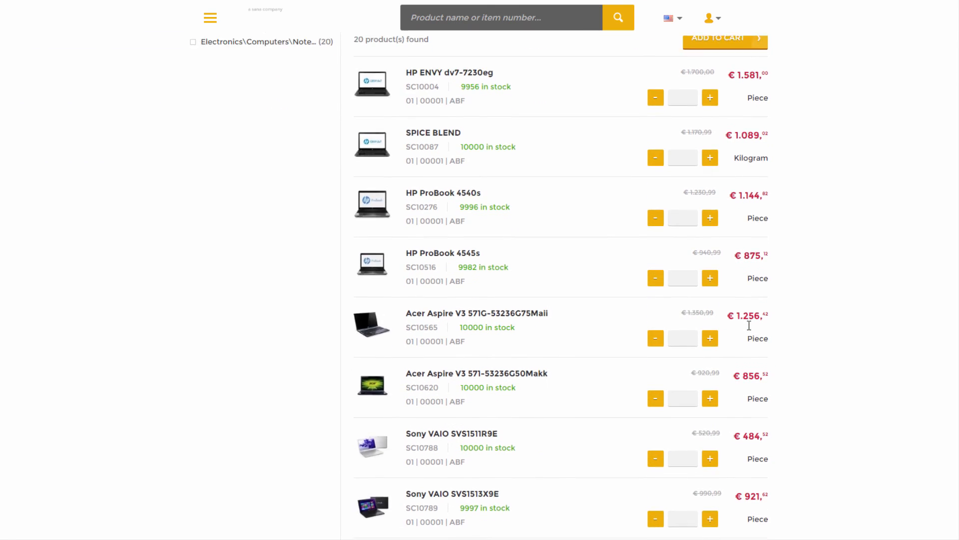
pyautogui.scroll(-3, 749, 325)
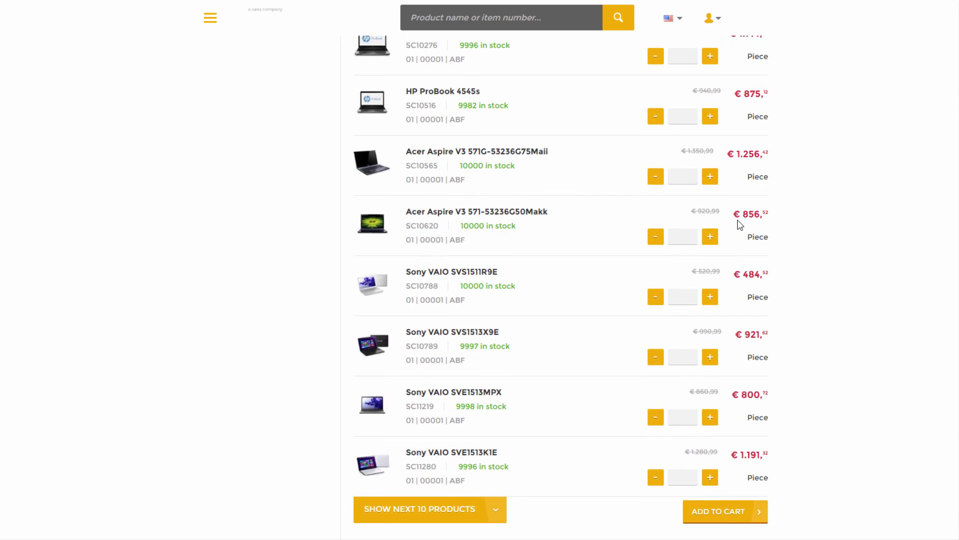
pyautogui.scroll(7, 740, 224)
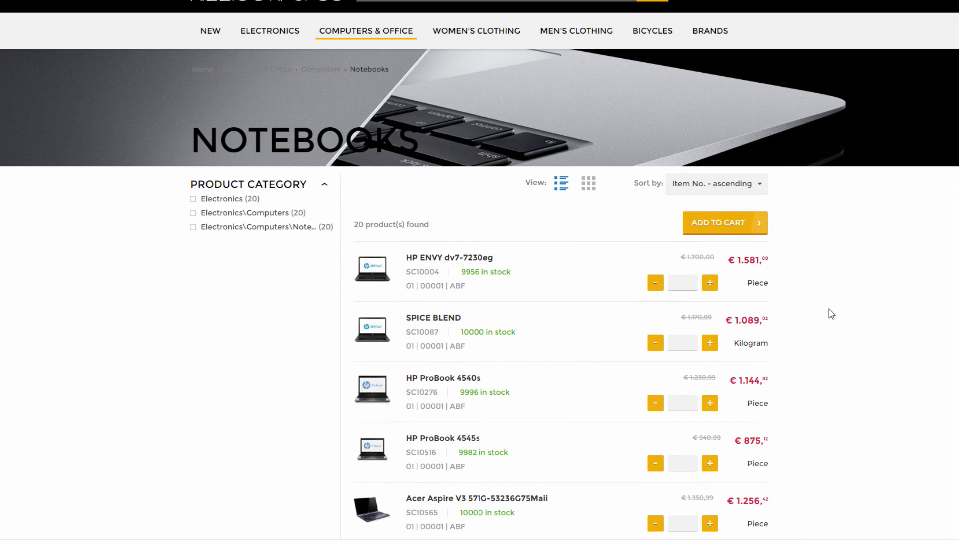
pyautogui.scroll(1, 831, 313)
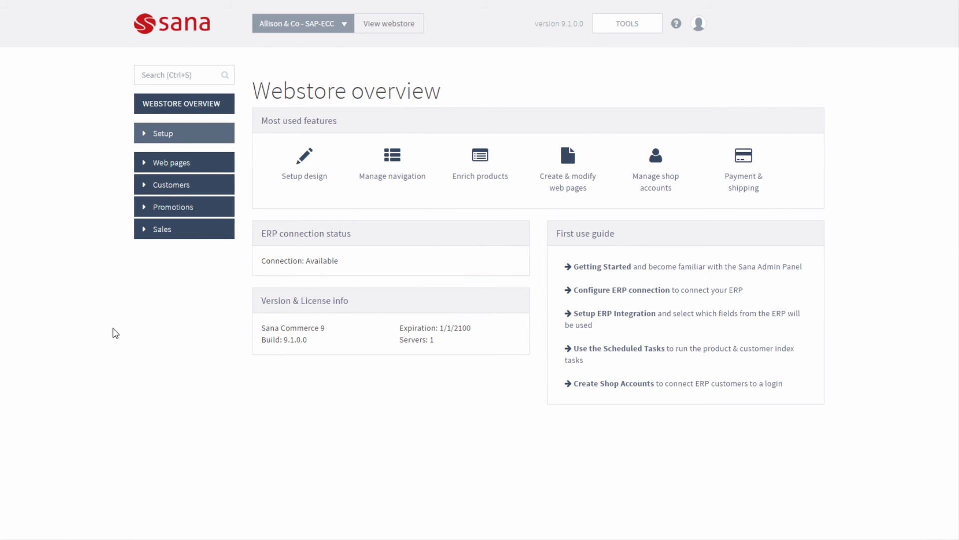
# Switch to Sana Admin and open the price settings in the Products setup.
pyautogui.click(171, 136)
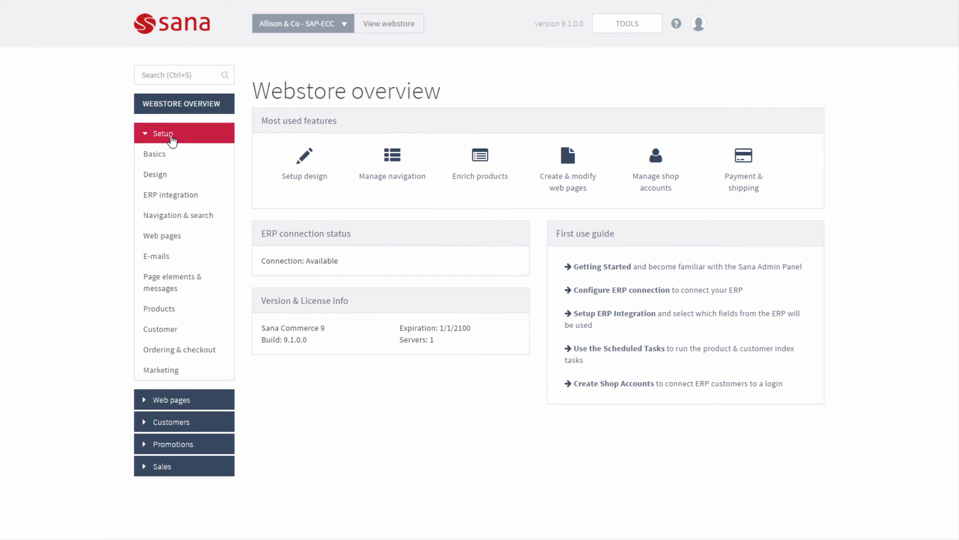
pyautogui.click(158, 318)
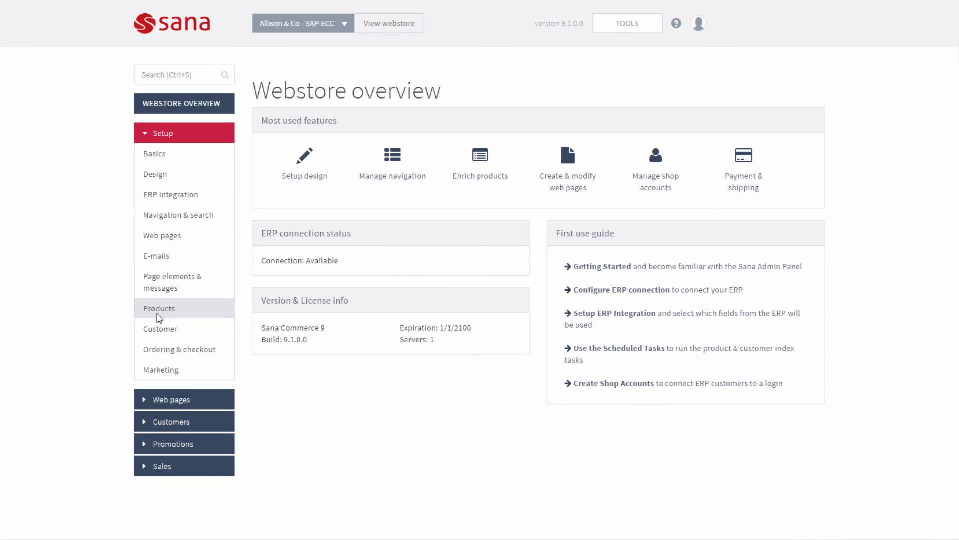
pyautogui.click(348, 157)
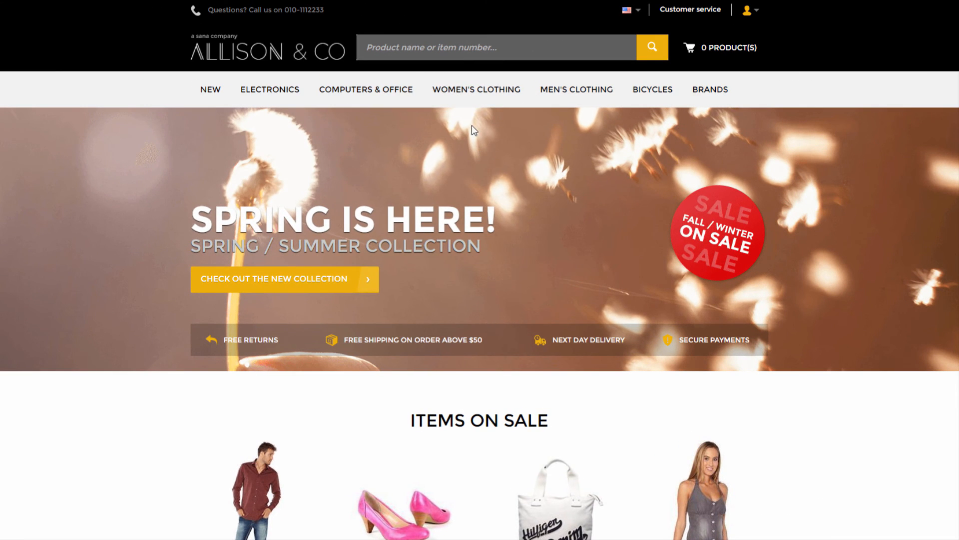
# Switch to the web store, open the product Emily in the women's T-Shirts category and view its volume discount.
pyautogui.moveTo(465, 103)
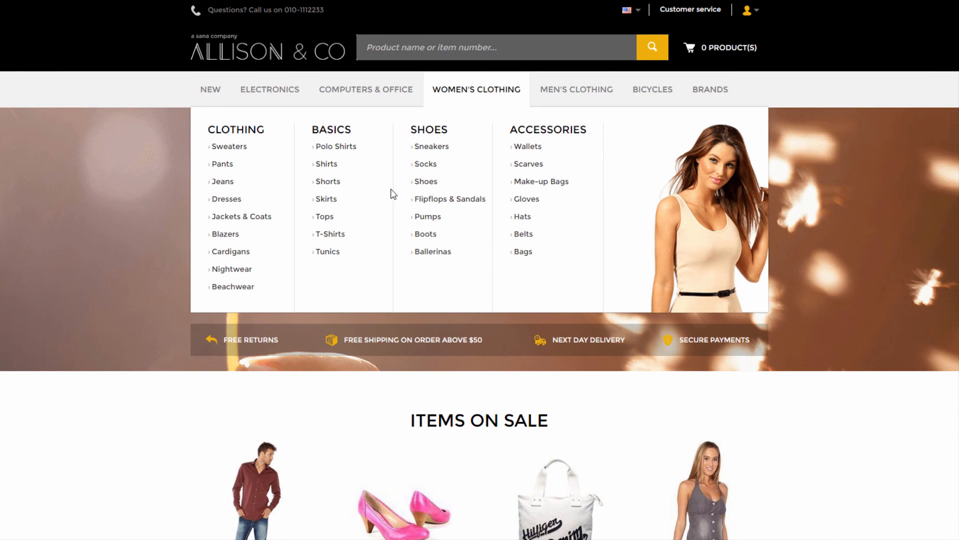
pyautogui.click(337, 239)
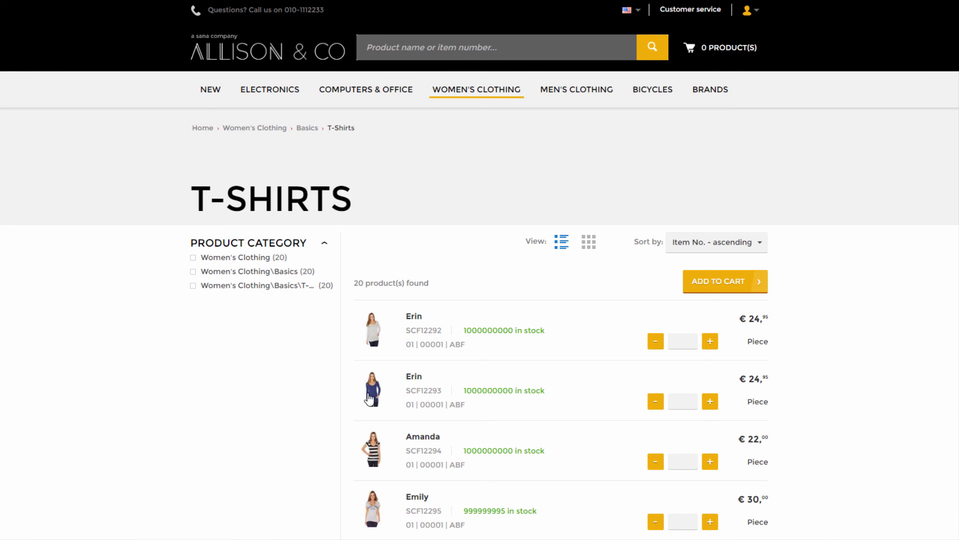
pyautogui.click(416, 499)
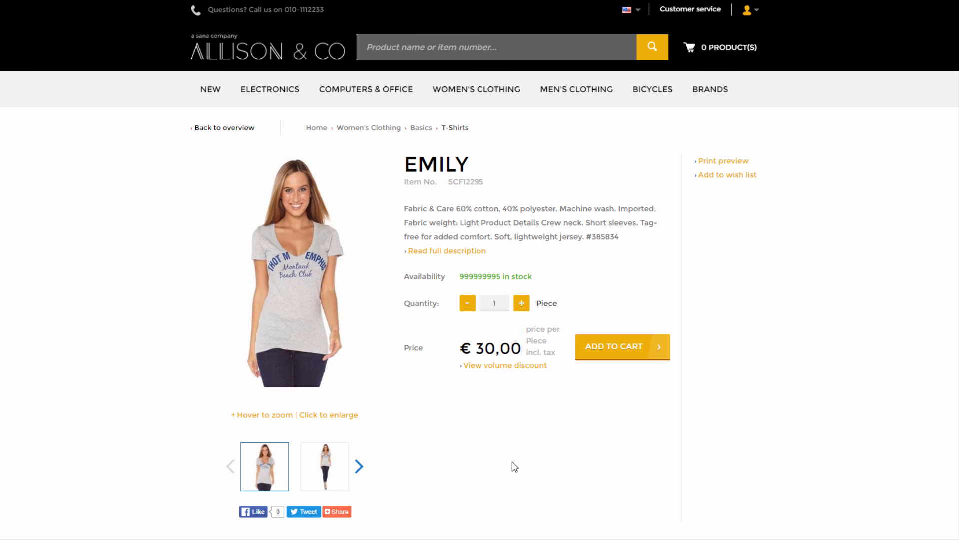
pyautogui.click(505, 366)
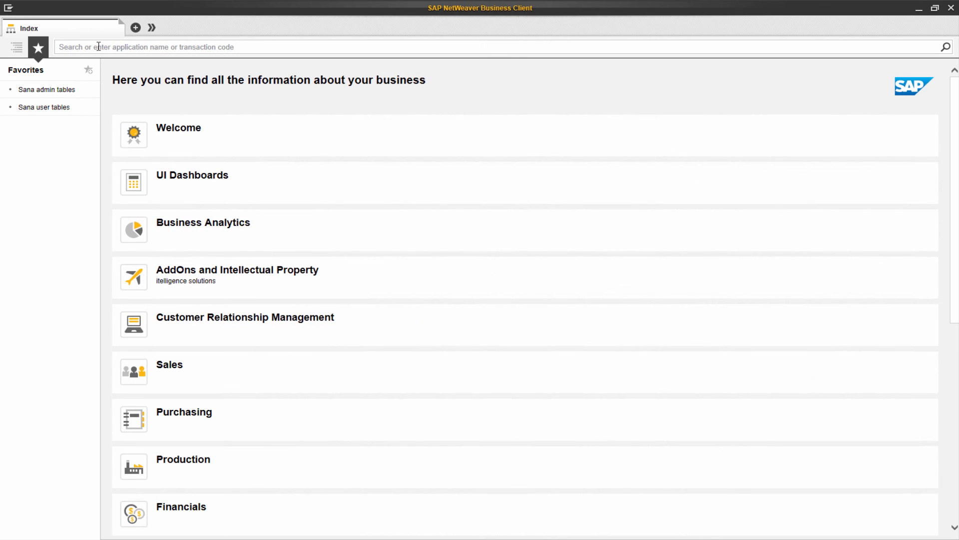
# Switch to SAP and start VK12 for condition type PR00 with the key combination Sales Org./Distribution Channel/Plant/Sales Unit/Customer.
pyautogui.click(98, 47)
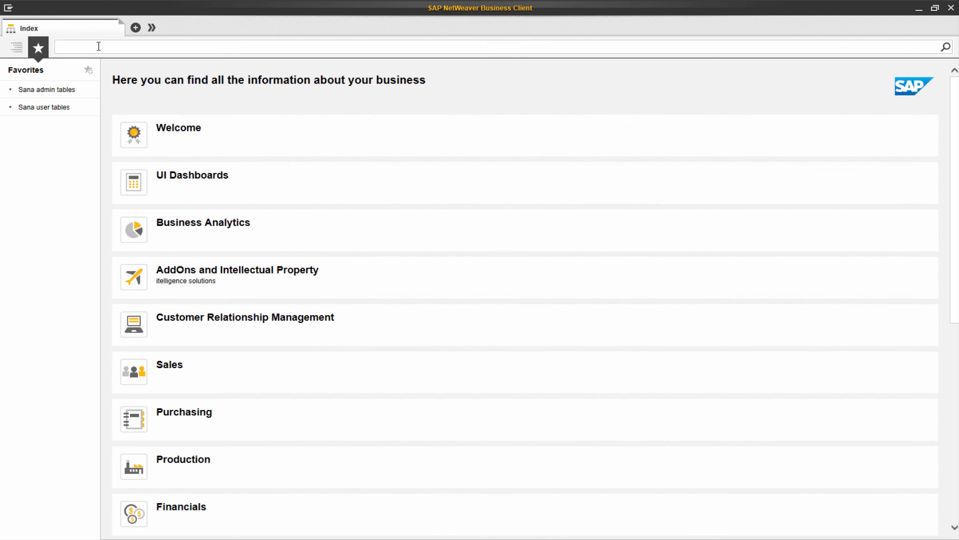
pyautogui.write('vk12')
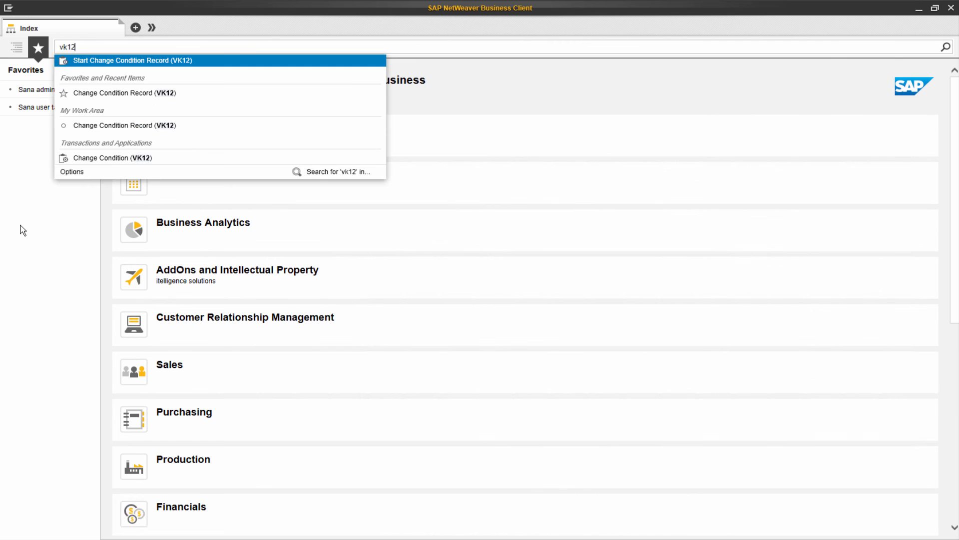
pyautogui.press('Return')
pyautogui.write('PR00')
pyautogui.press('Return')
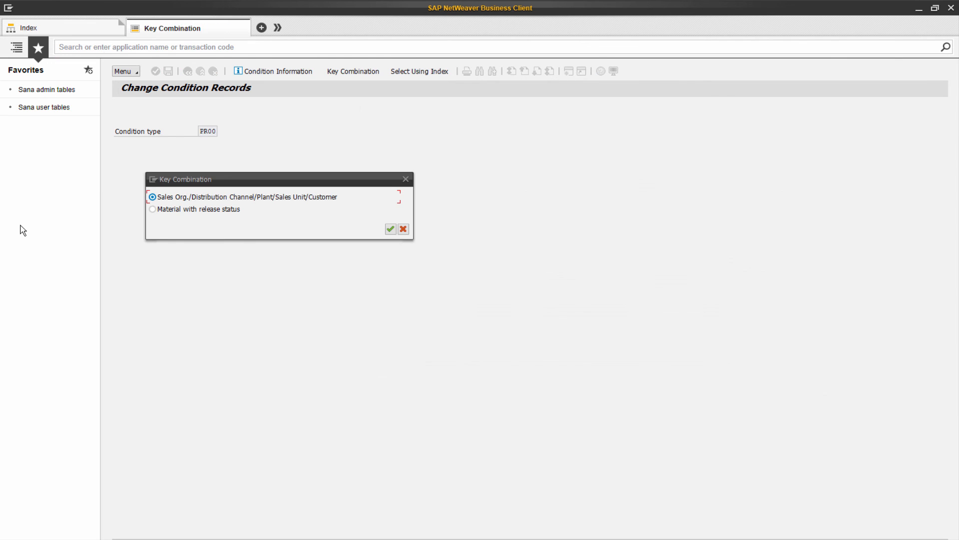
pyautogui.click(390, 229)
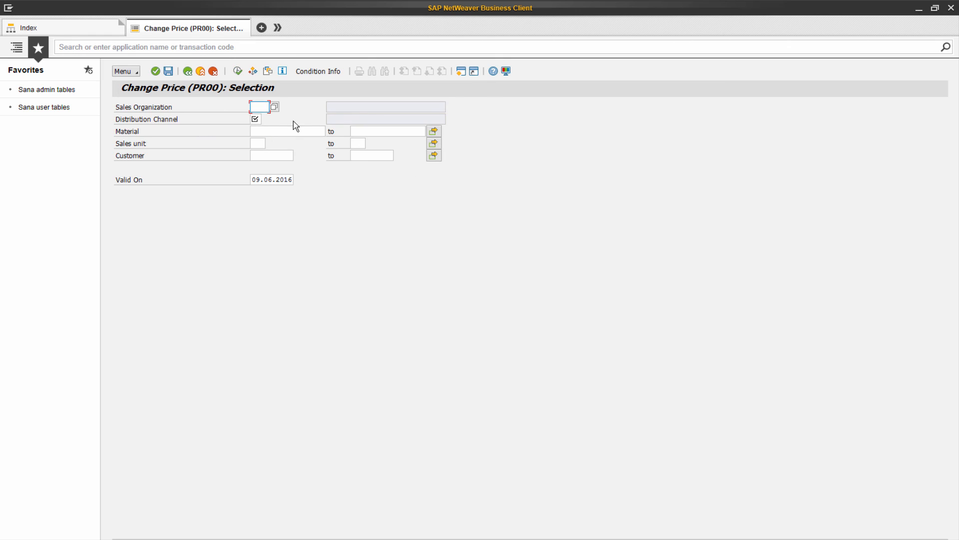
# Select the PR00 condition records for sales organization 0010, distribution channel 01 and material SCF12294.
pyautogui.click(275, 107)
pyautogui.doubleClick(277, 183)
pyautogui.click(257, 119)
pyautogui.click(270, 118)
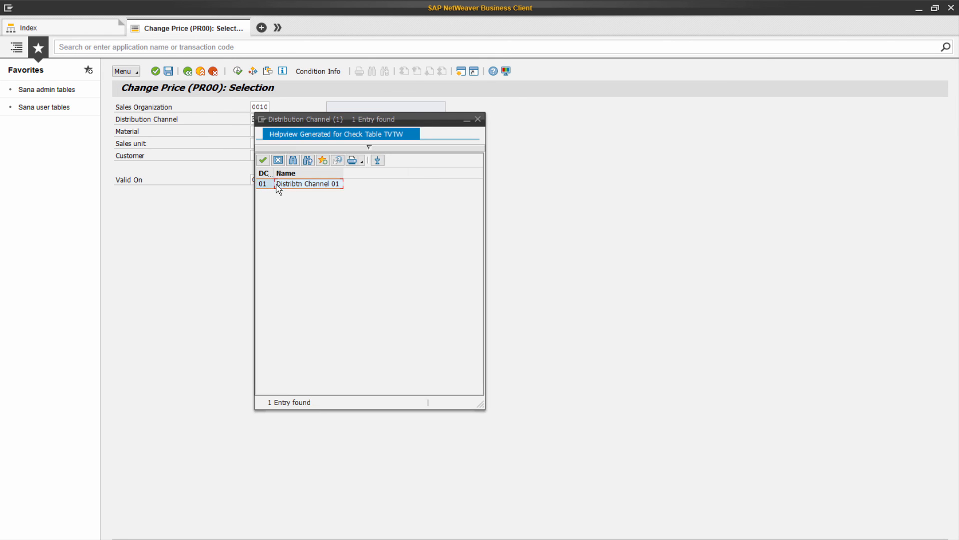
pyautogui.doubleClick(276, 185)
pyautogui.click(260, 132)
pyautogui.write('SCF12294')
pyautogui.click(261, 152)
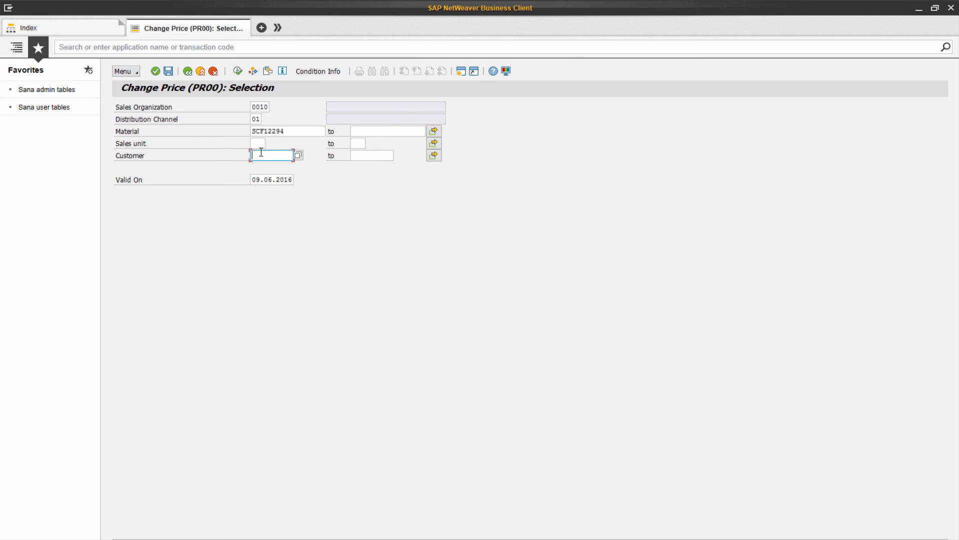
pyautogui.click(239, 70)
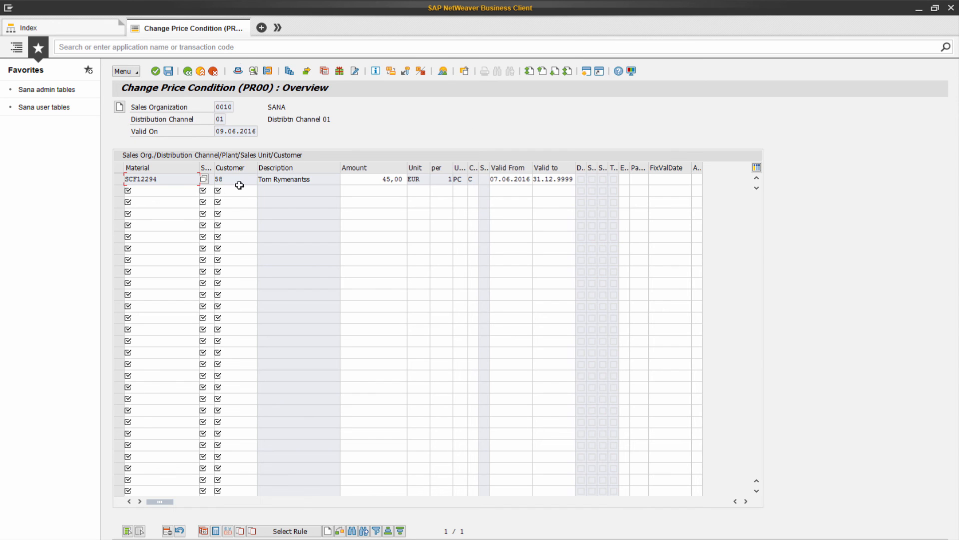
# Open the scales of the SCF12294 price record and enter quantity 1 for the existing price and quantity 2 at 42 EUR.
pyautogui.click(293, 181)
pyautogui.click(289, 70)
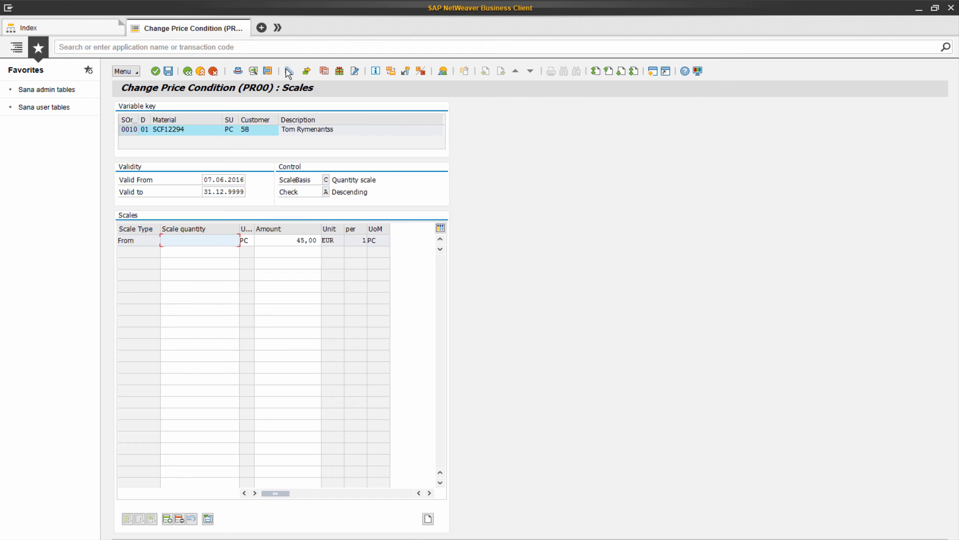
pyautogui.write('1')
pyautogui.click(192, 251)
pyautogui.write('2')
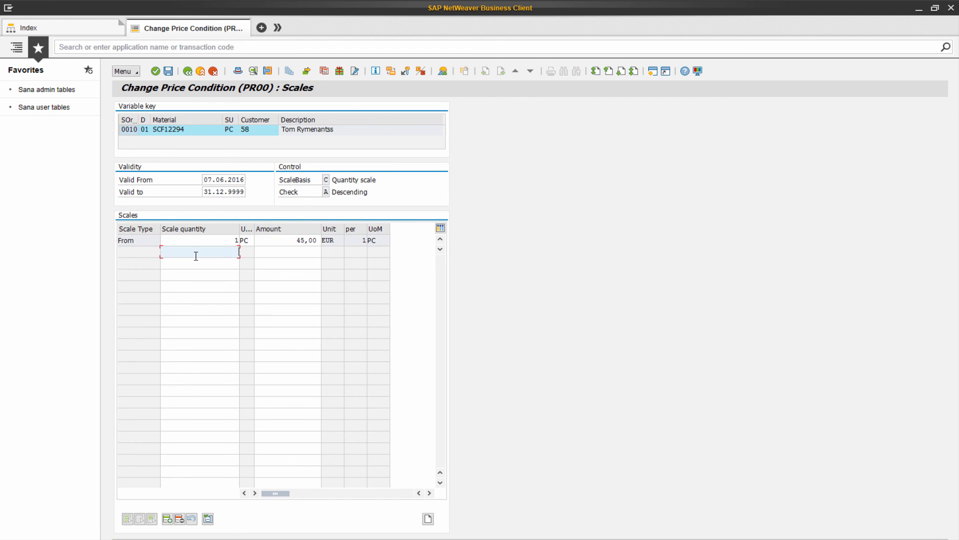
pyautogui.click(297, 251)
pyautogui.write('42')
# Add scale prices of 40 EUR from quantity 3, 35 EUR from quantity 4 and 30 EUR from quantity 5.
pyautogui.click(226, 263)
pyautogui.write('3')
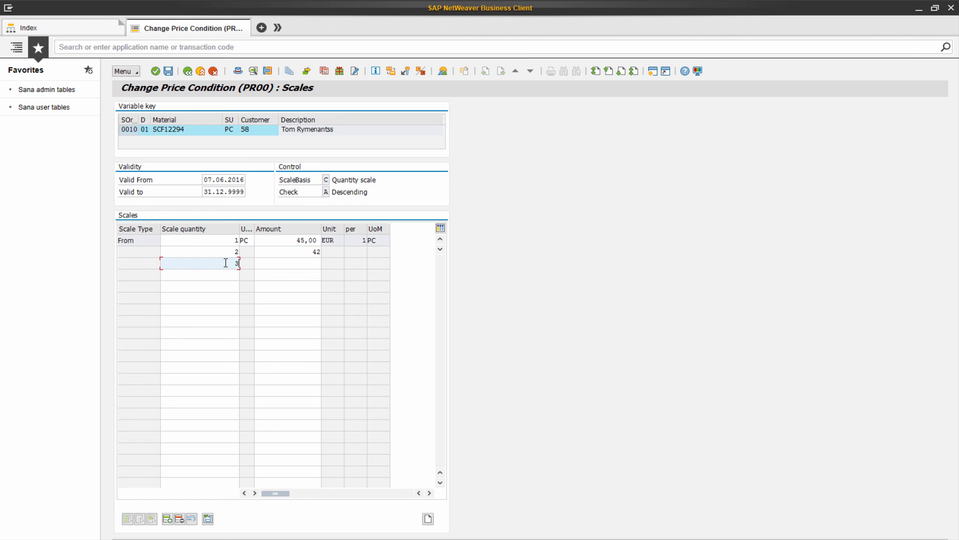
pyautogui.click(278, 264)
pyautogui.write('40')
pyautogui.click(223, 274)
pyautogui.write('4')
pyautogui.click(297, 275)
pyautogui.write('35')
pyautogui.click(231, 283)
pyautogui.write('5')
pyautogui.click(285, 283)
pyautogui.write('30')
pyautogui.press('Return')
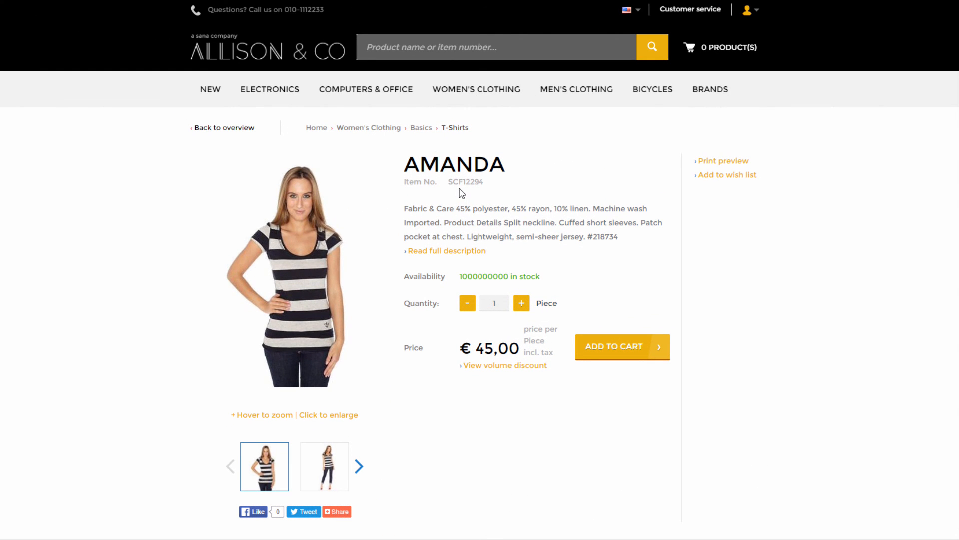
# Switch to the web store and view the volume discount of the product Amanda.
pyautogui.click(489, 366)
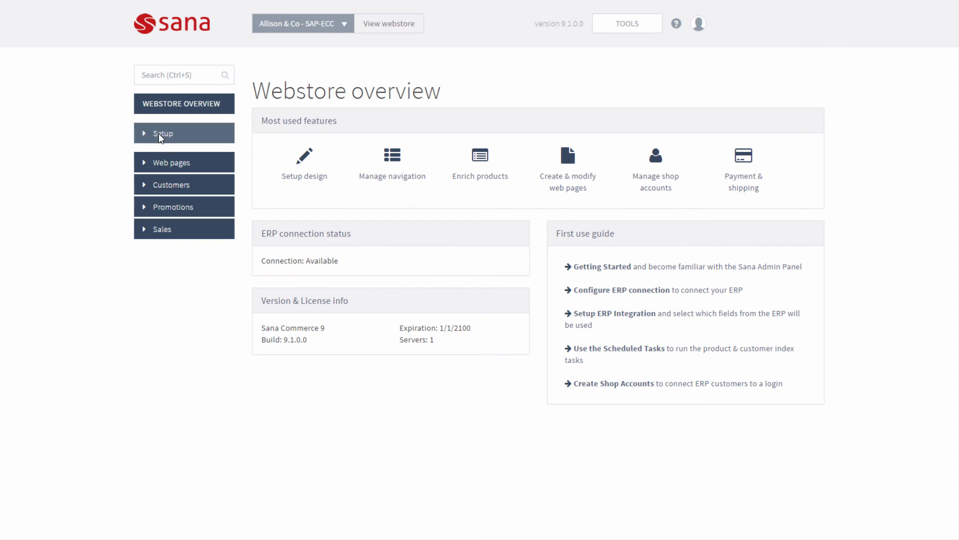
# Switch to Sana Admin, open the Price settings of the Products setup and toggle price visibility for B2B customers.
pyautogui.click(158, 133)
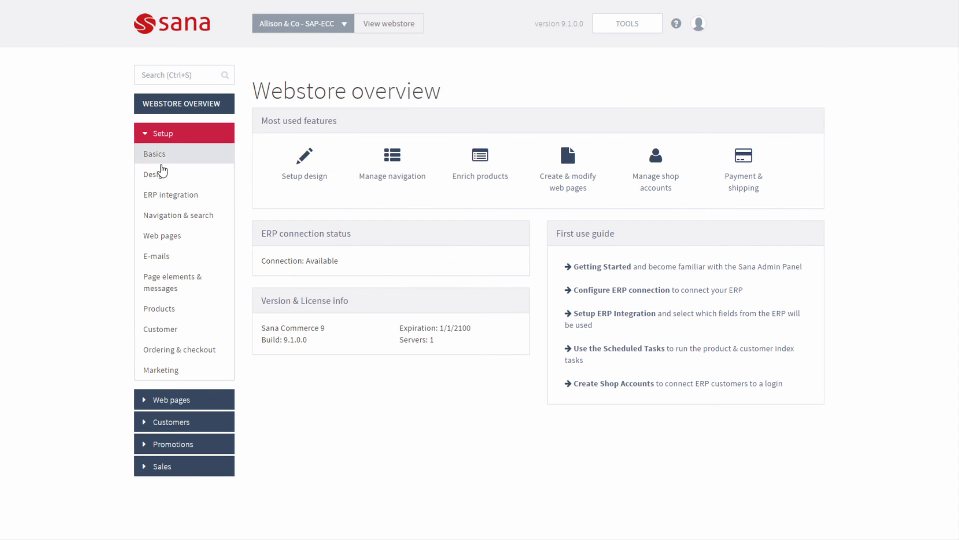
pyautogui.click(161, 310)
pyautogui.click(333, 140)
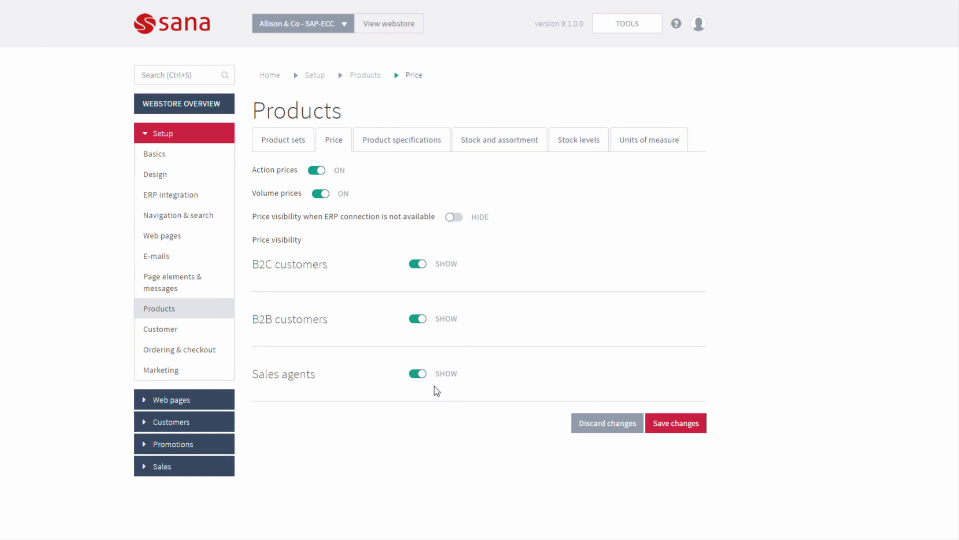
pyautogui.click(416, 323)
pyautogui.click(418, 322)
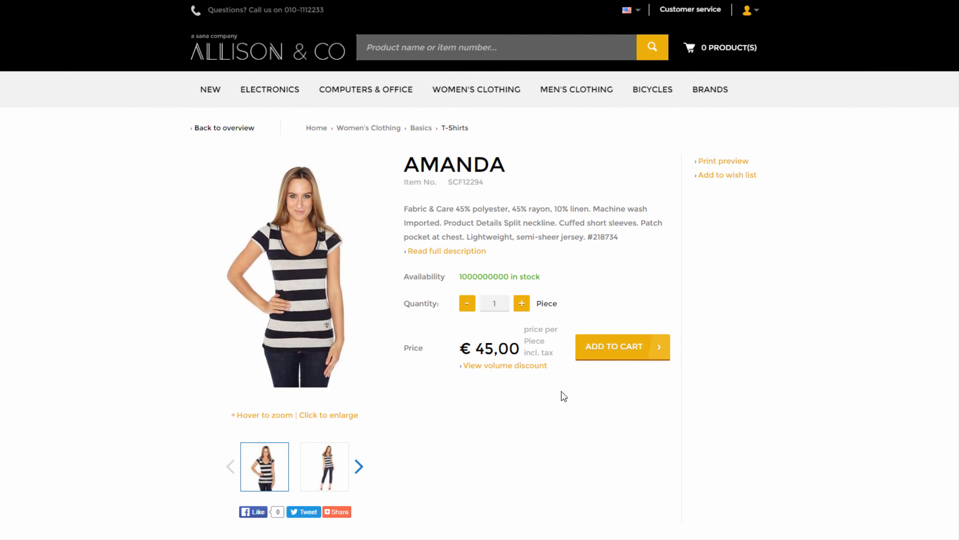
# Switch to the web store, add Amanda to the shopping cart and recalculate the cart for quantities of 3 and 4.
pyautogui.click(599, 356)
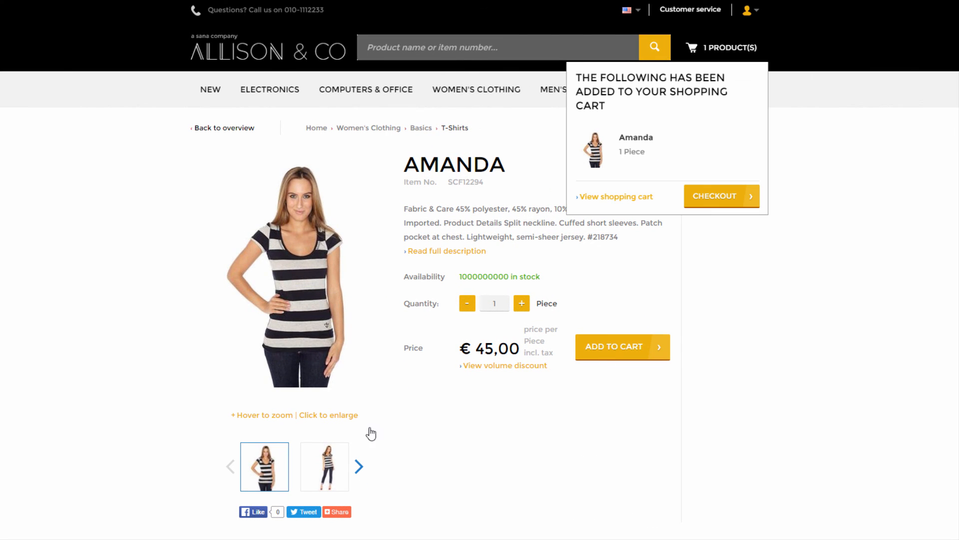
pyautogui.click(594, 198)
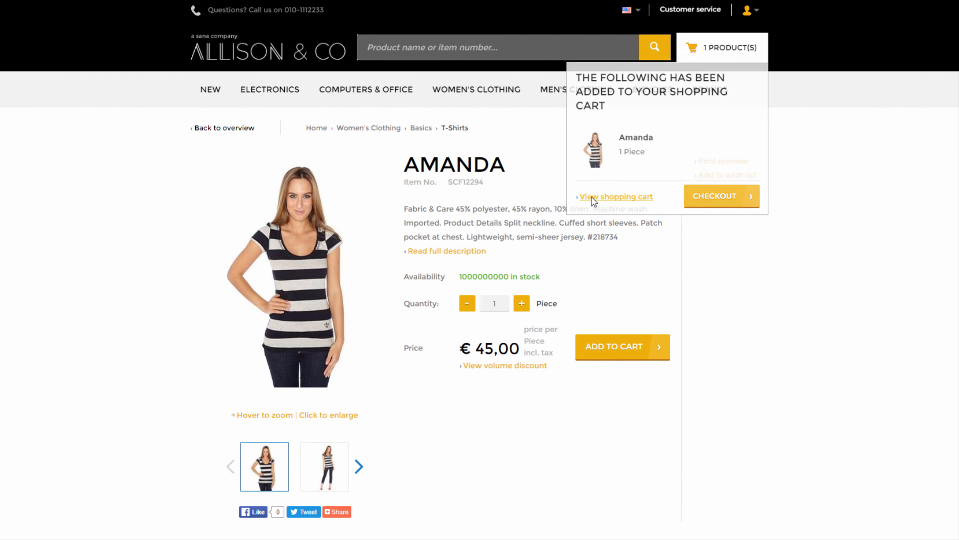
pyautogui.click(542, 350)
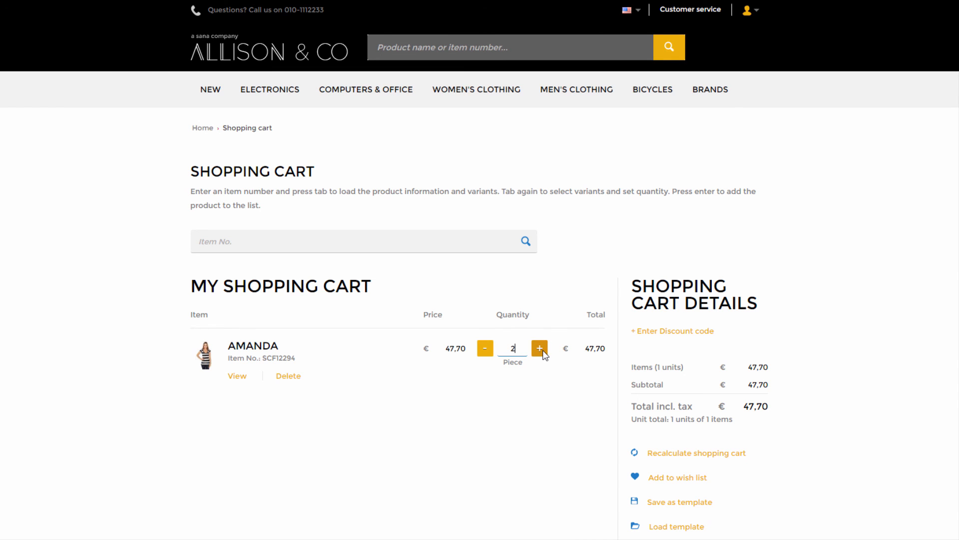
pyautogui.click(658, 454)
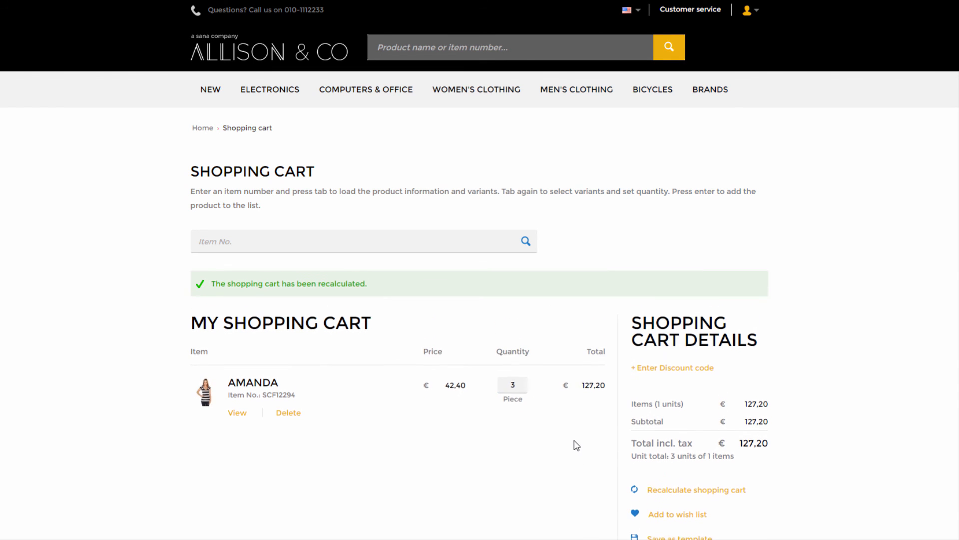
pyautogui.click(535, 388)
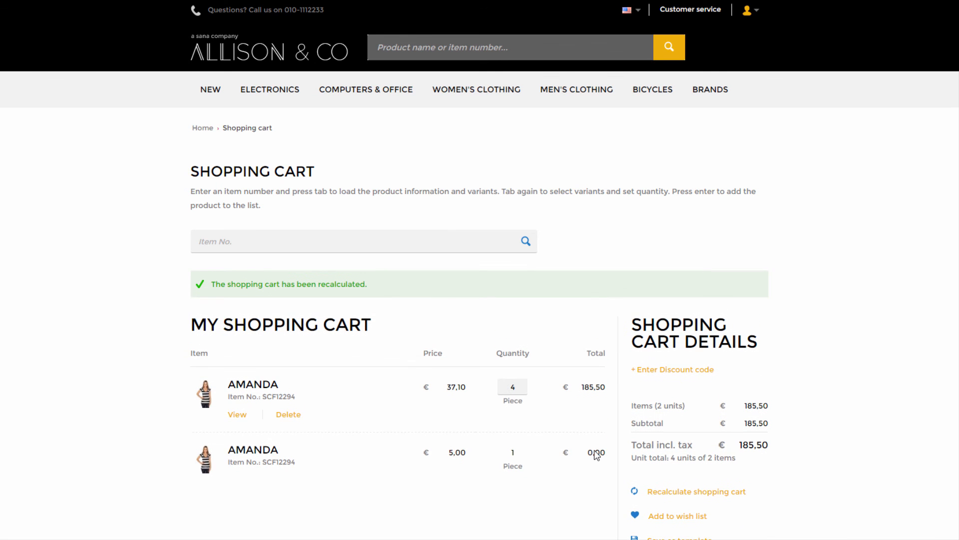